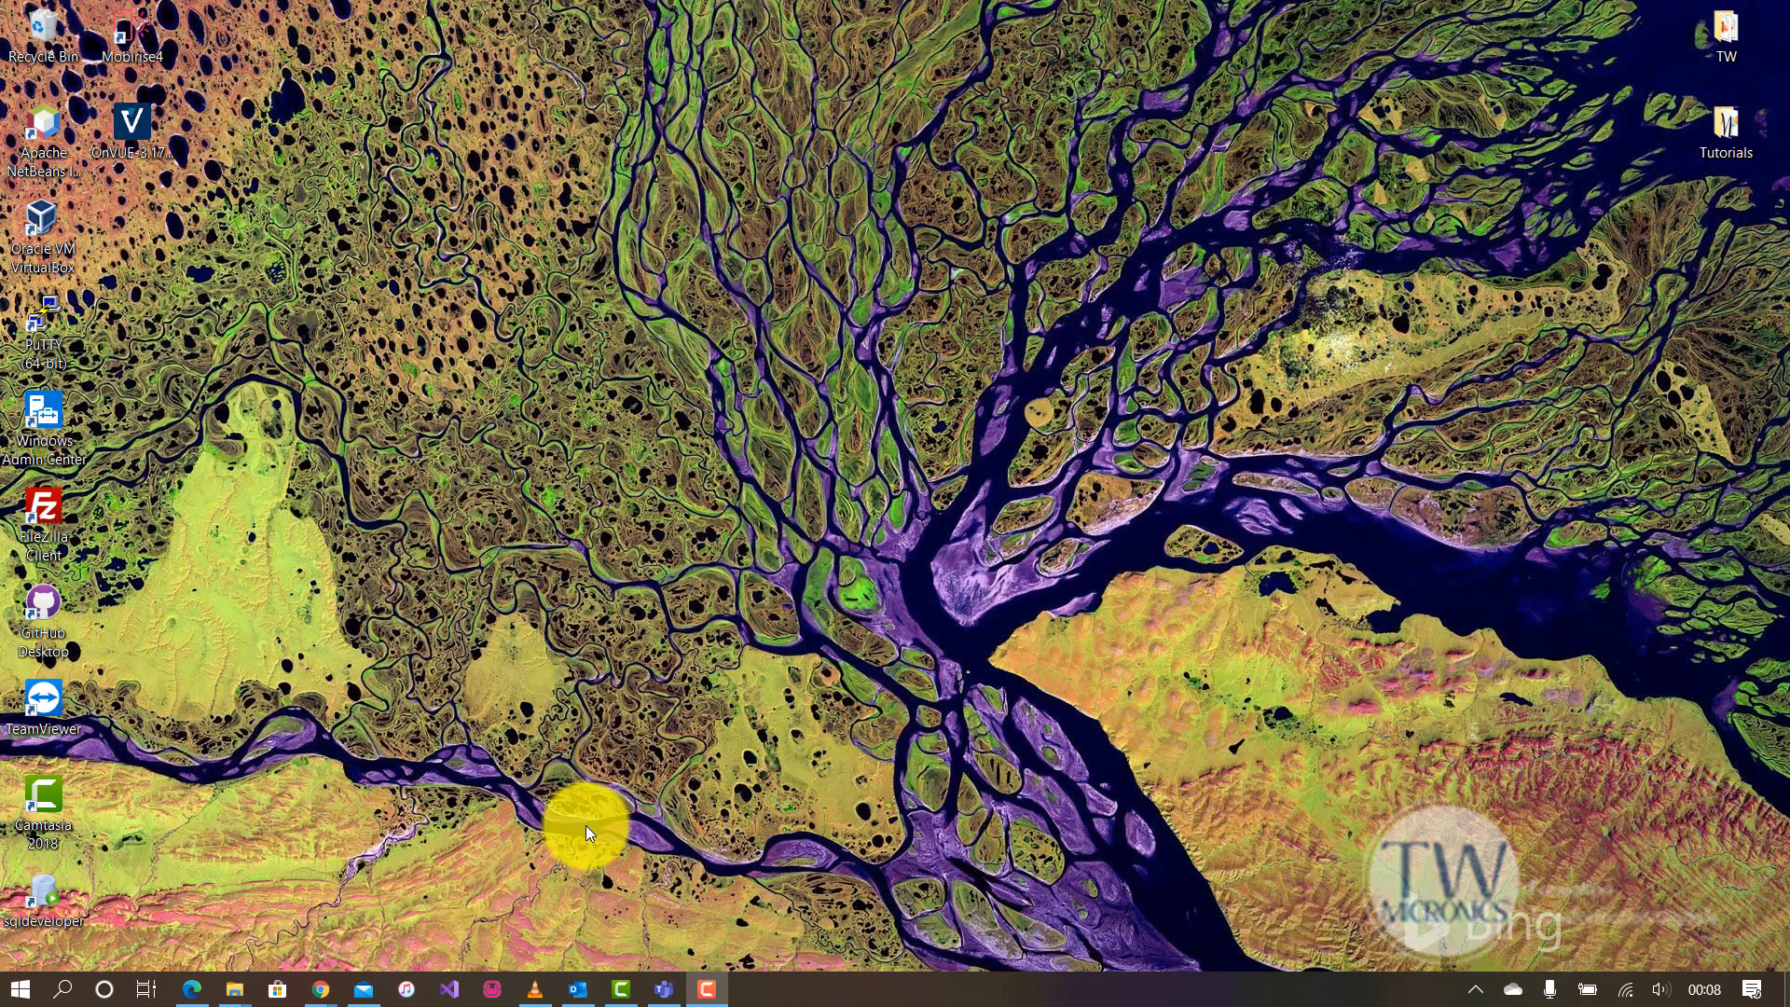
Step: Switch to Outlook, open the calendar and create a new Teams meeting titled ABCD
click(578, 993)
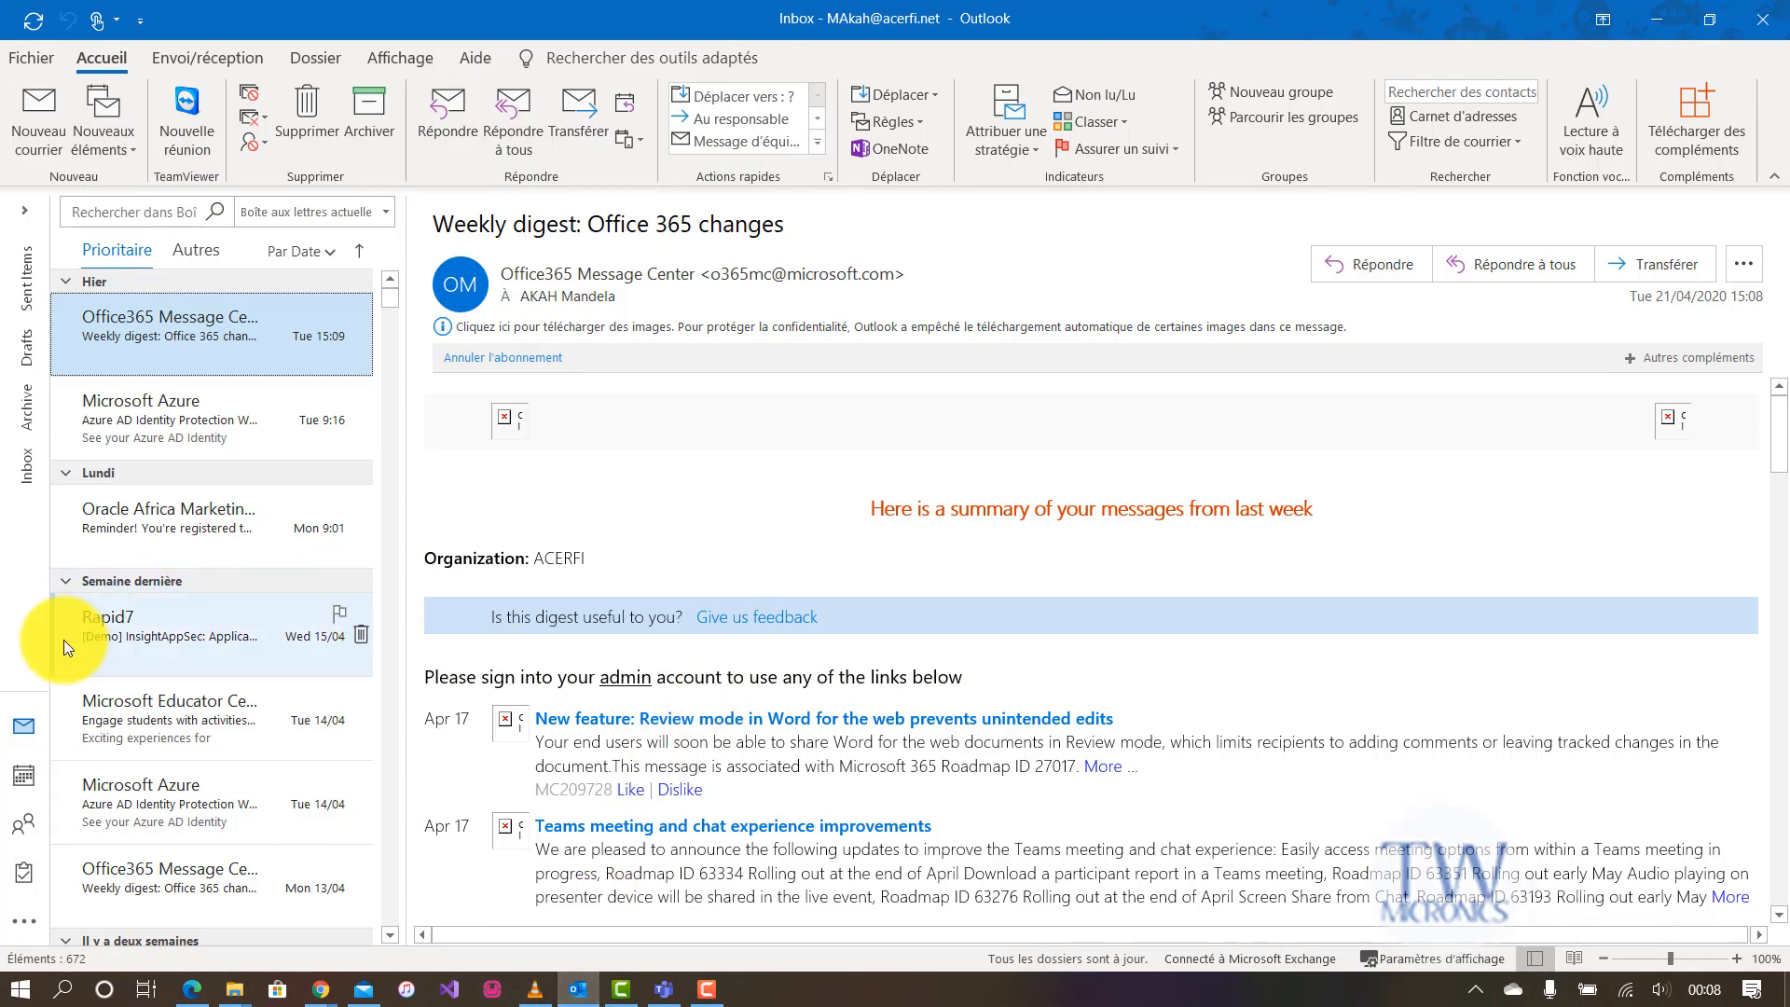
click(13, 784)
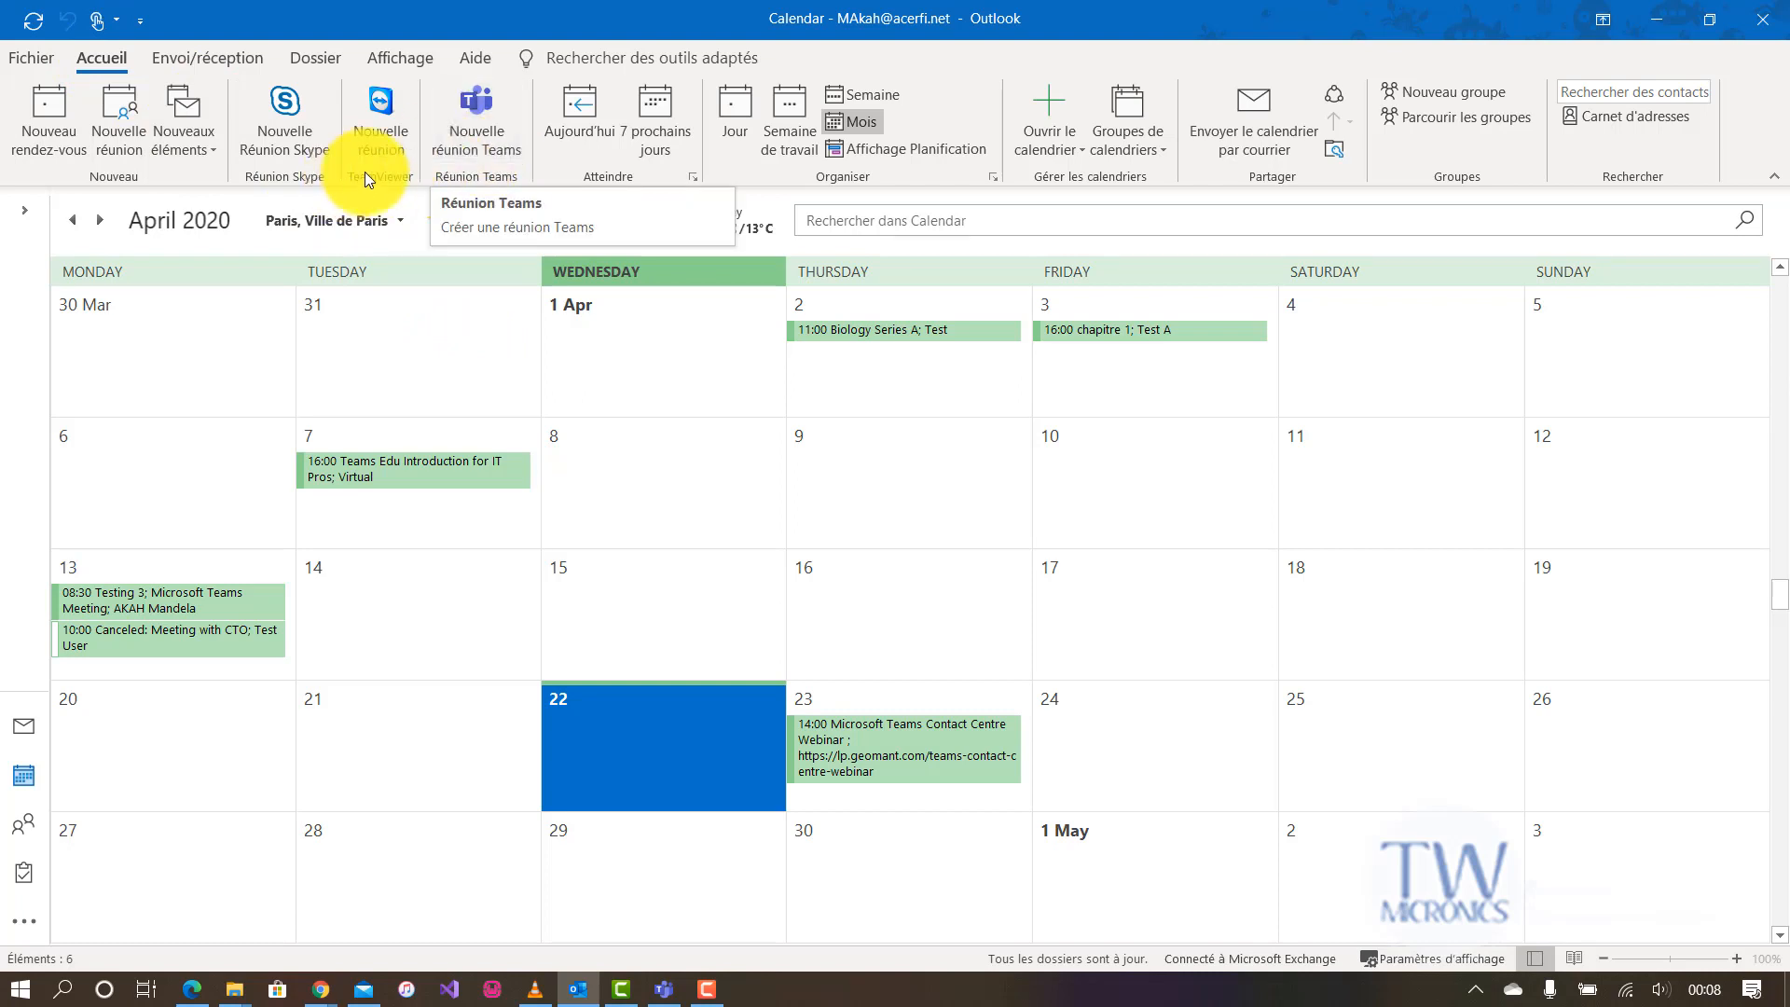
click(485, 132)
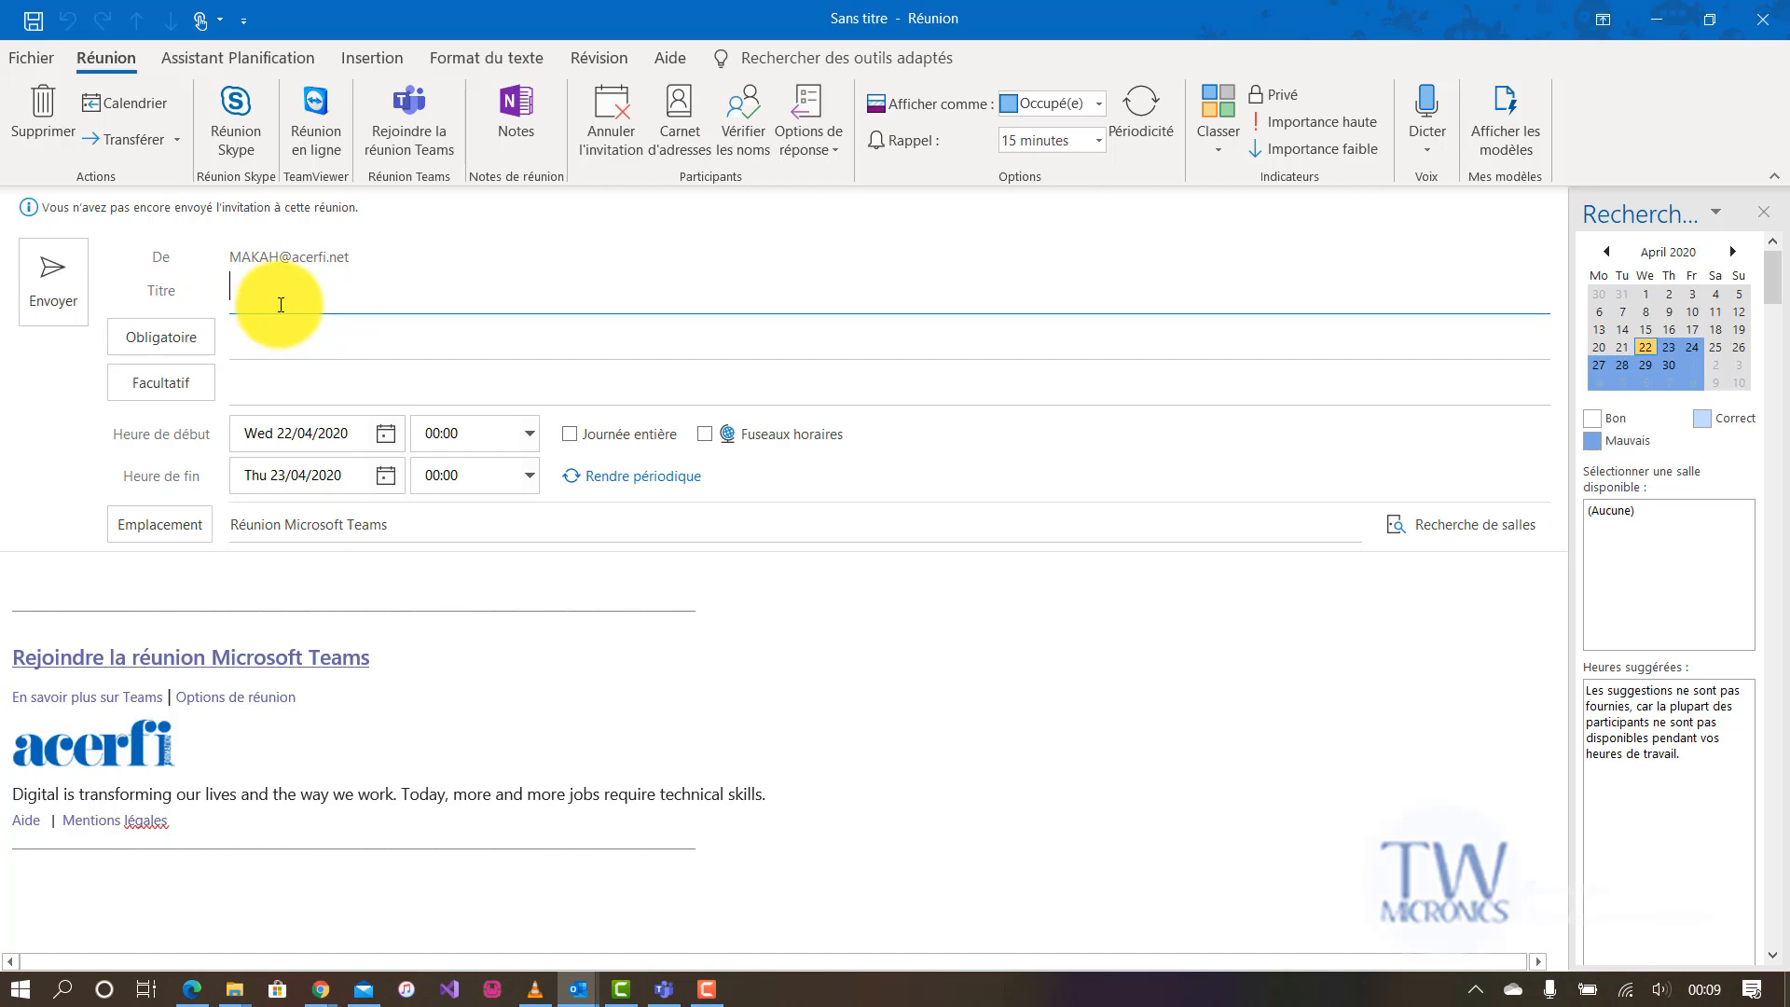
text(ABCD)
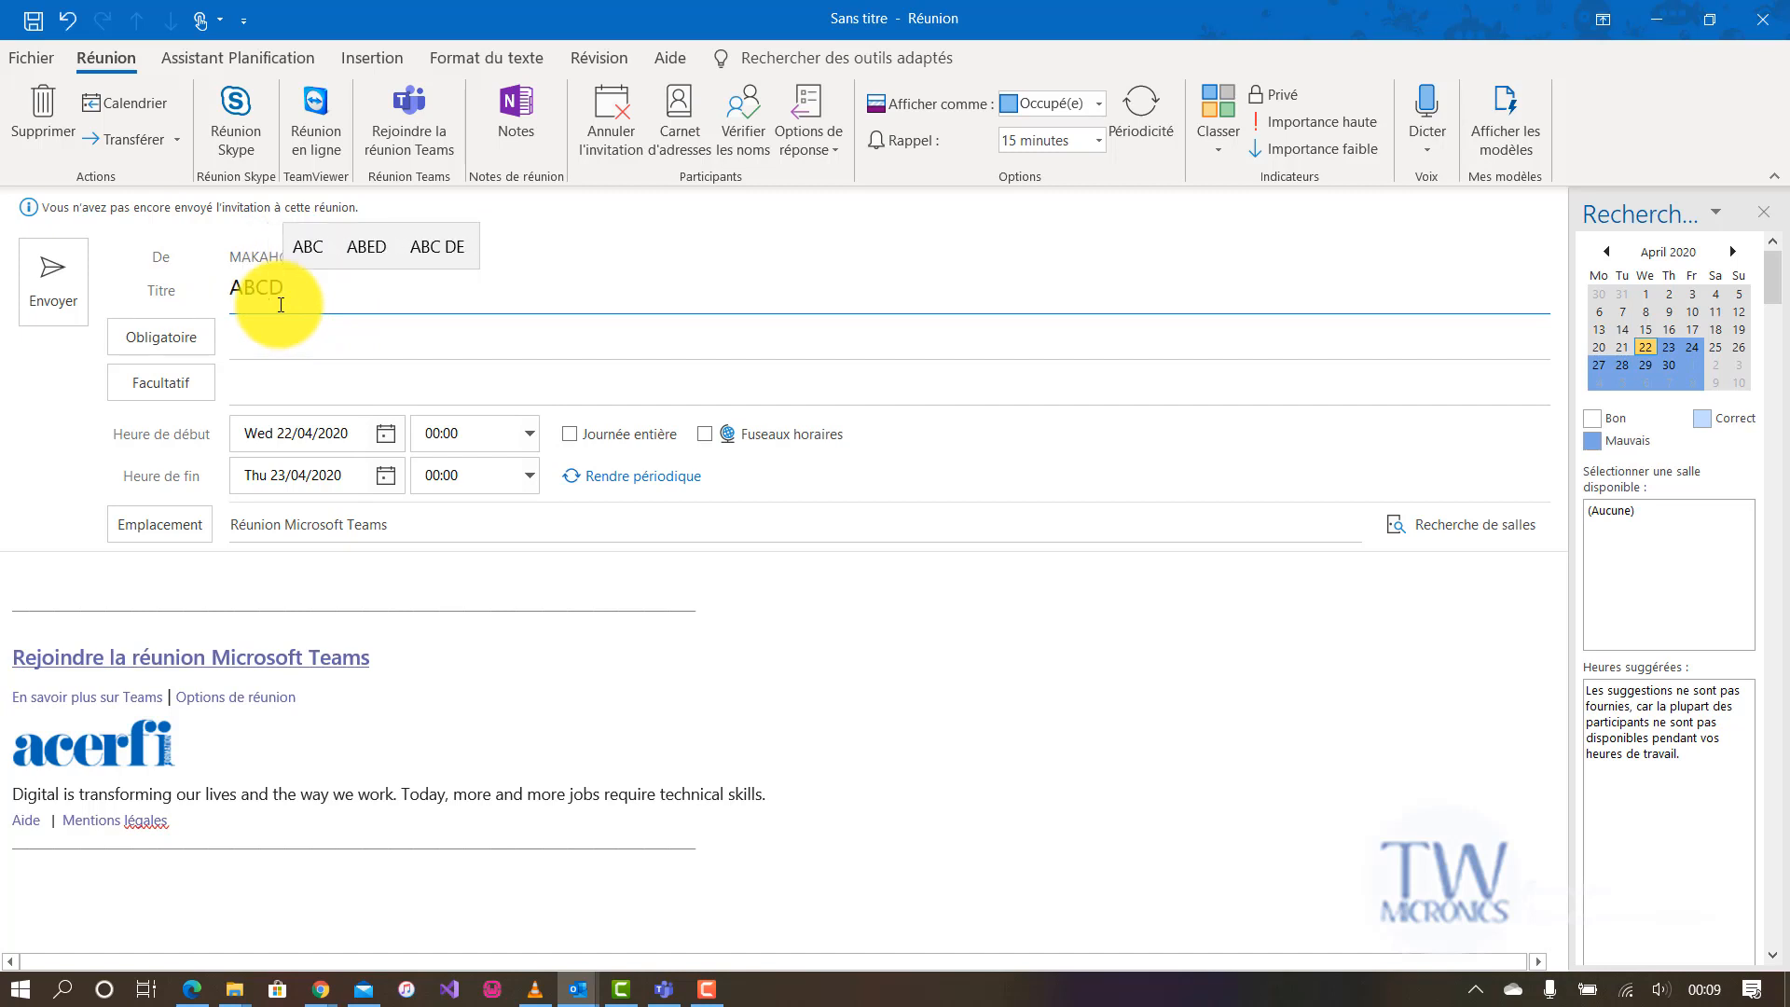
Step: Add Test User and testoceac1 as required attendees of the ABCD meeting
click(263, 344)
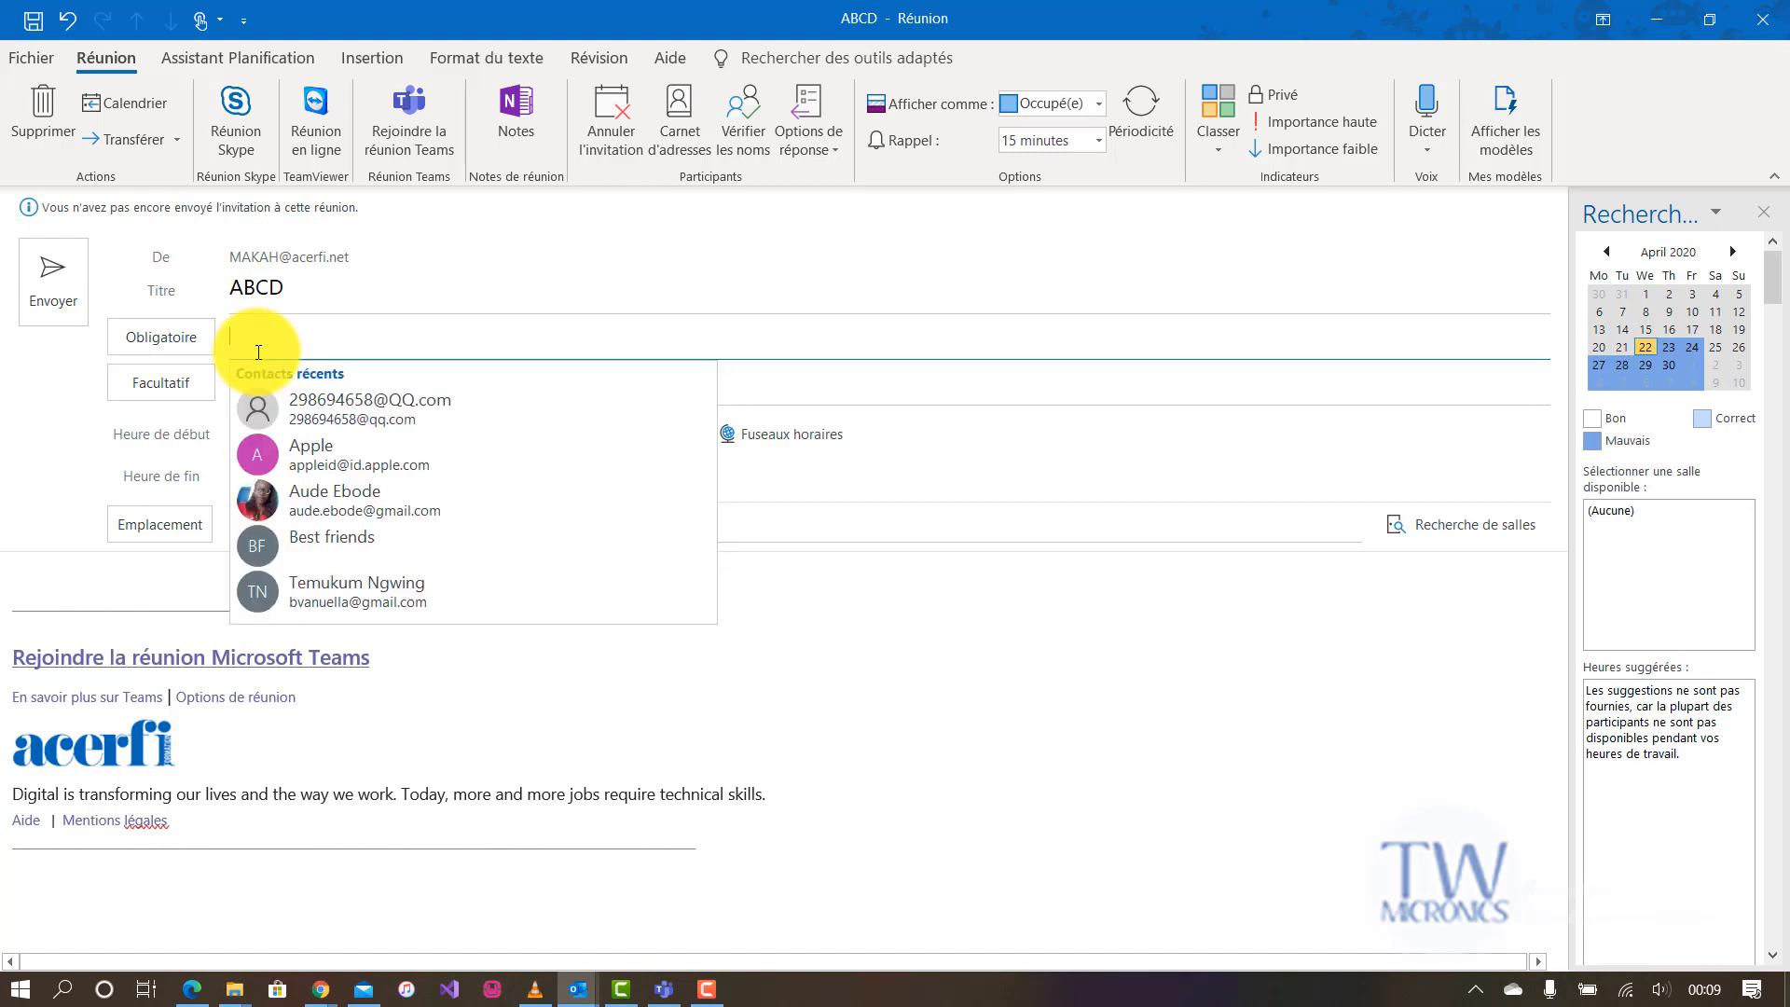
text(test)
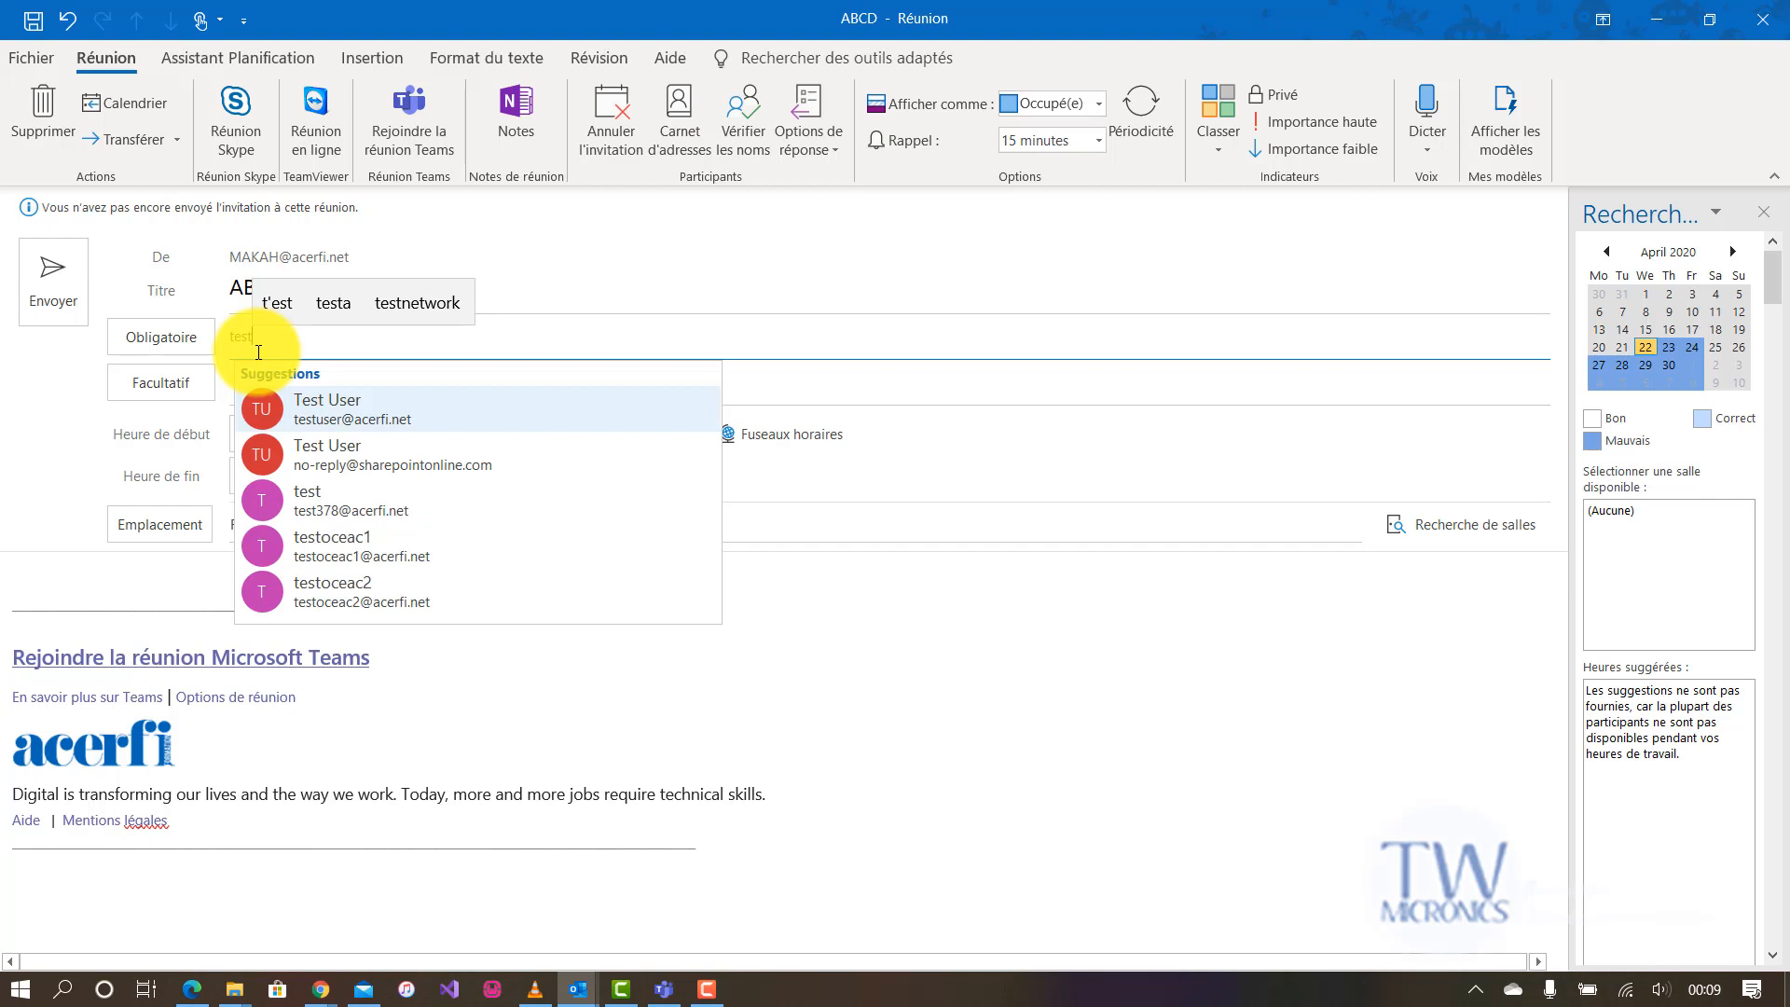
click(369, 417)
text(t)
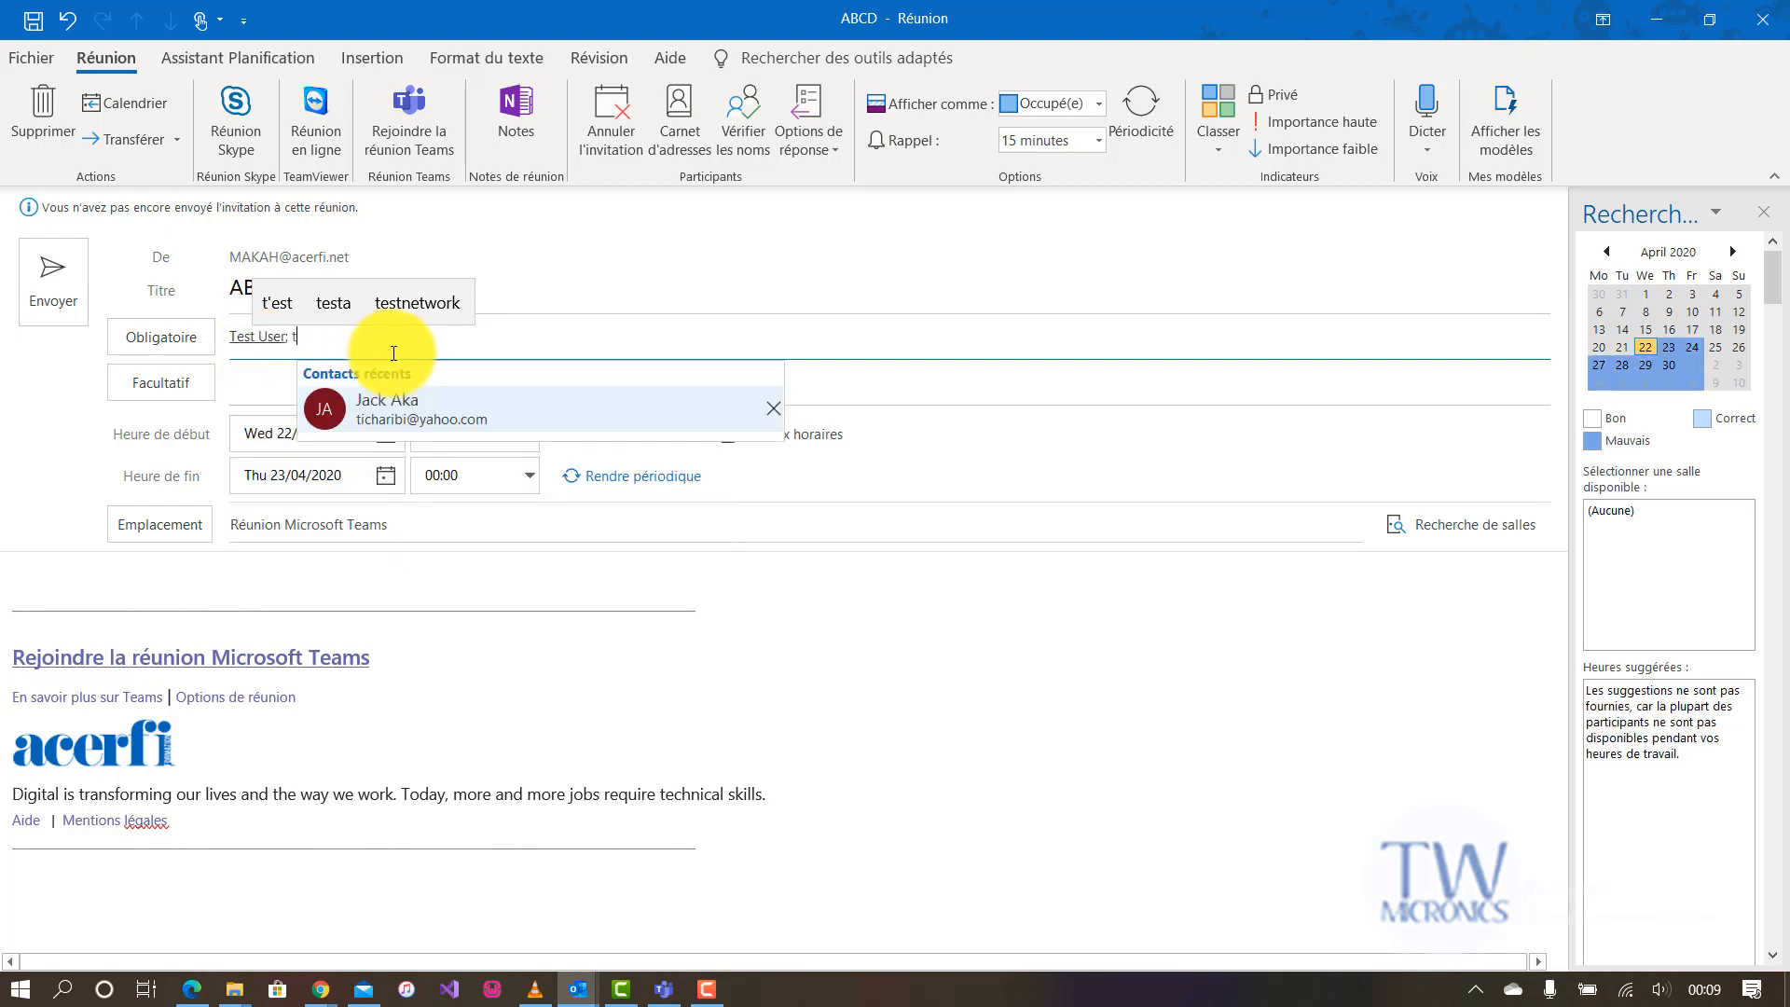
text(est)
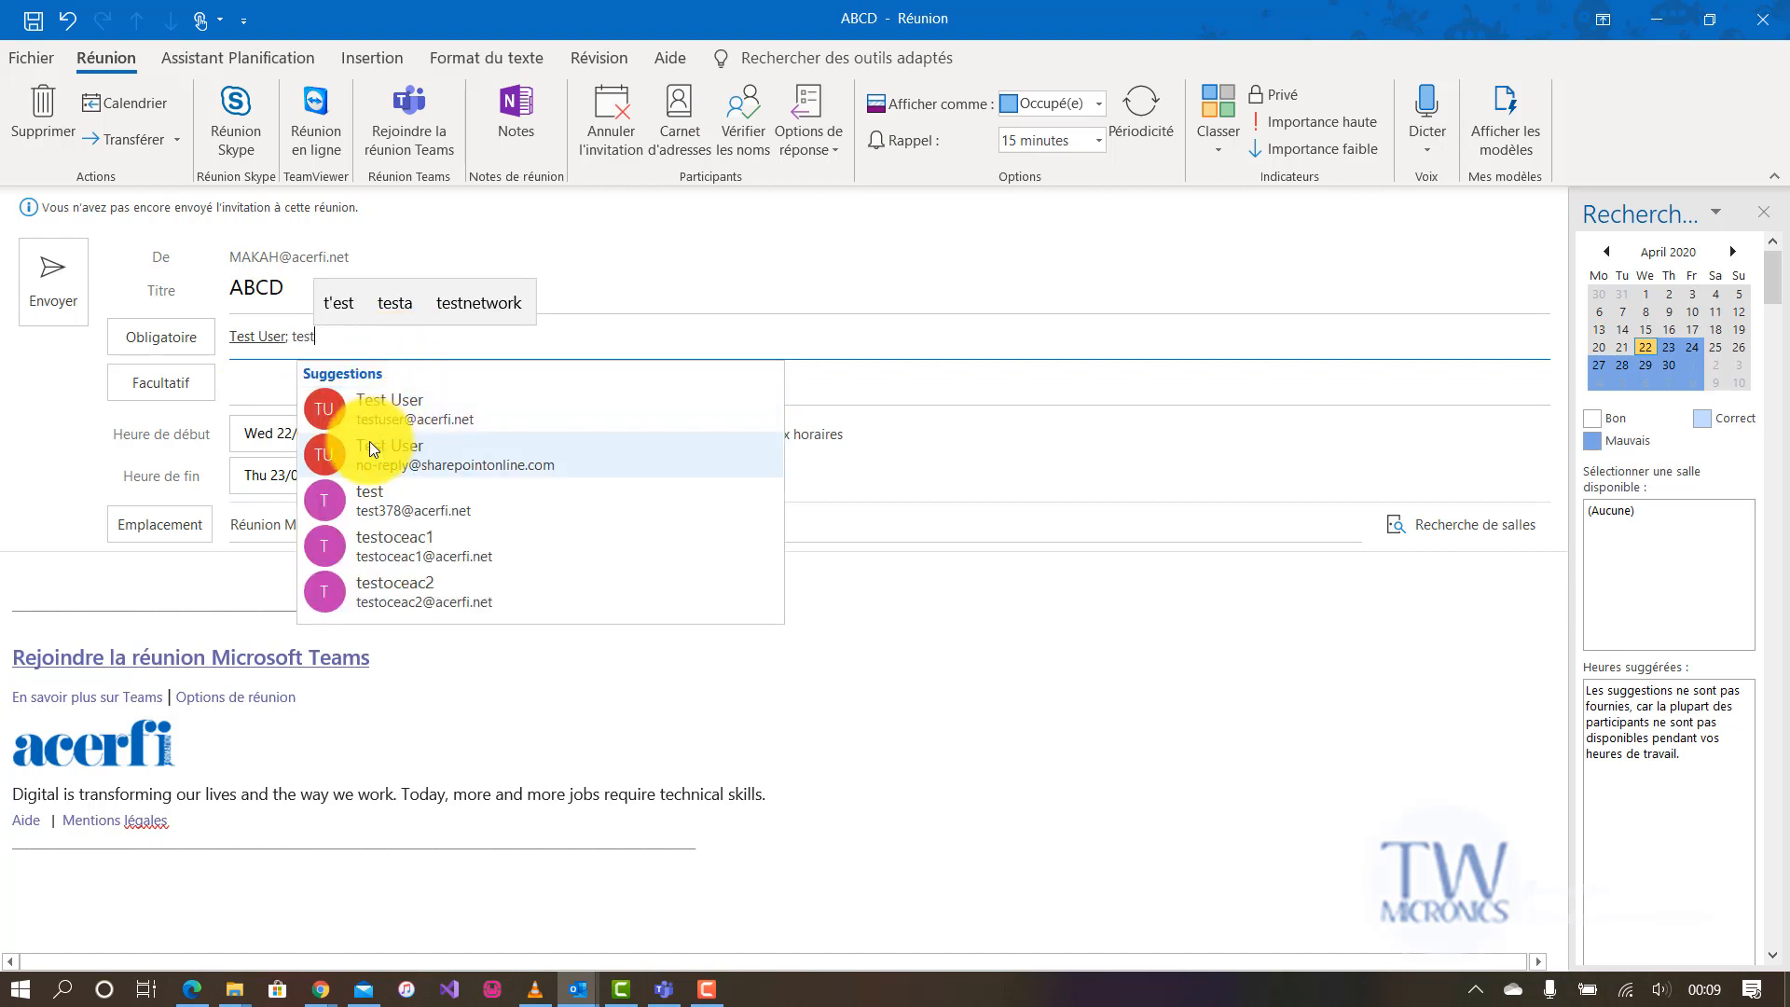
click(488, 557)
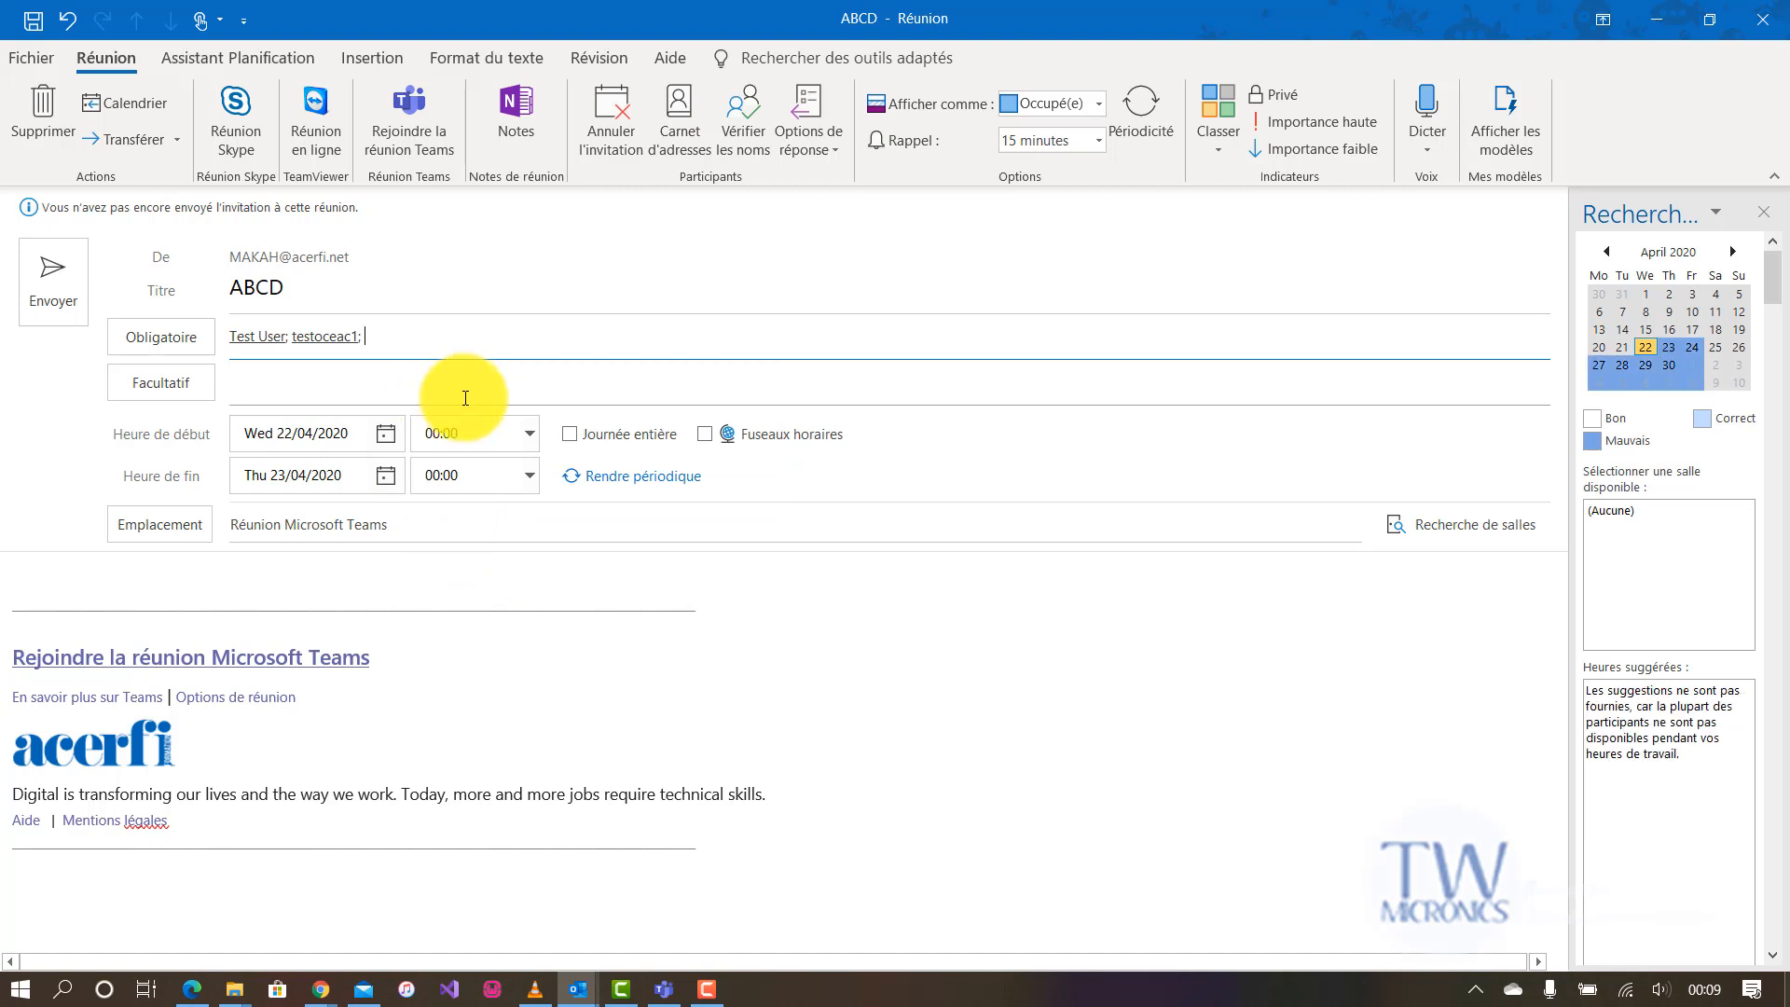
Step: Set the ABCD meeting's start to Wed 22/04/2020 at 14:00
click(386, 435)
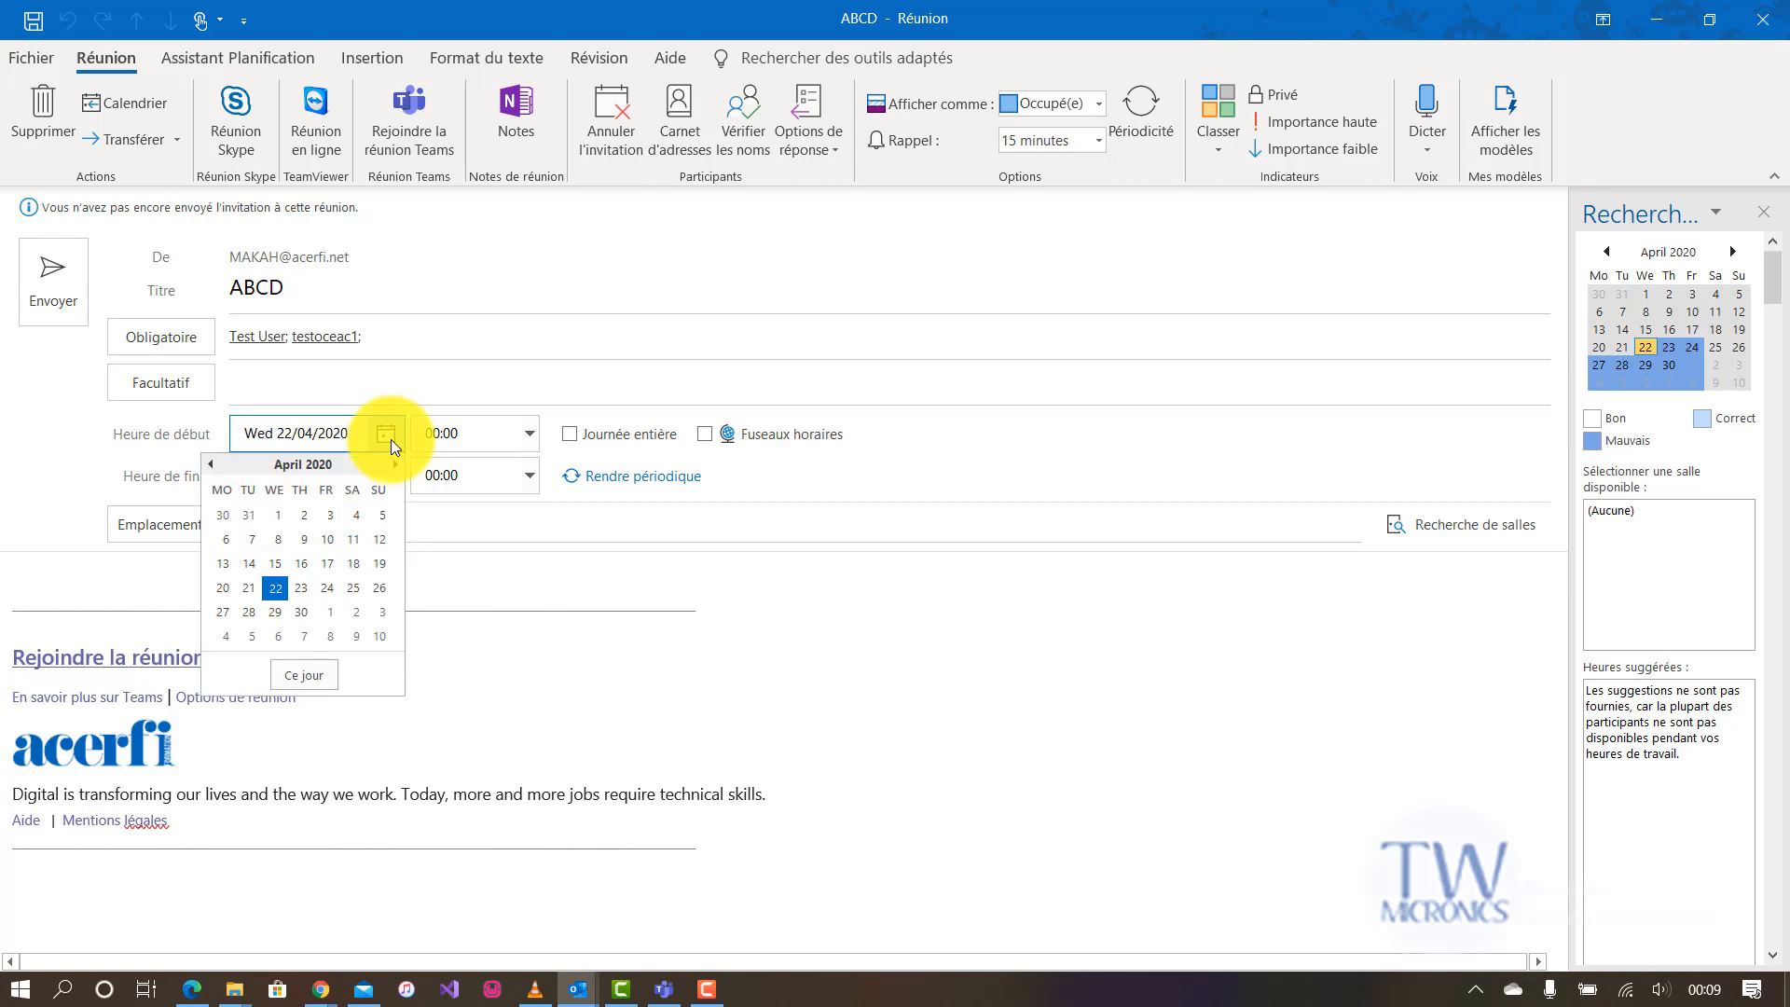
click(273, 589)
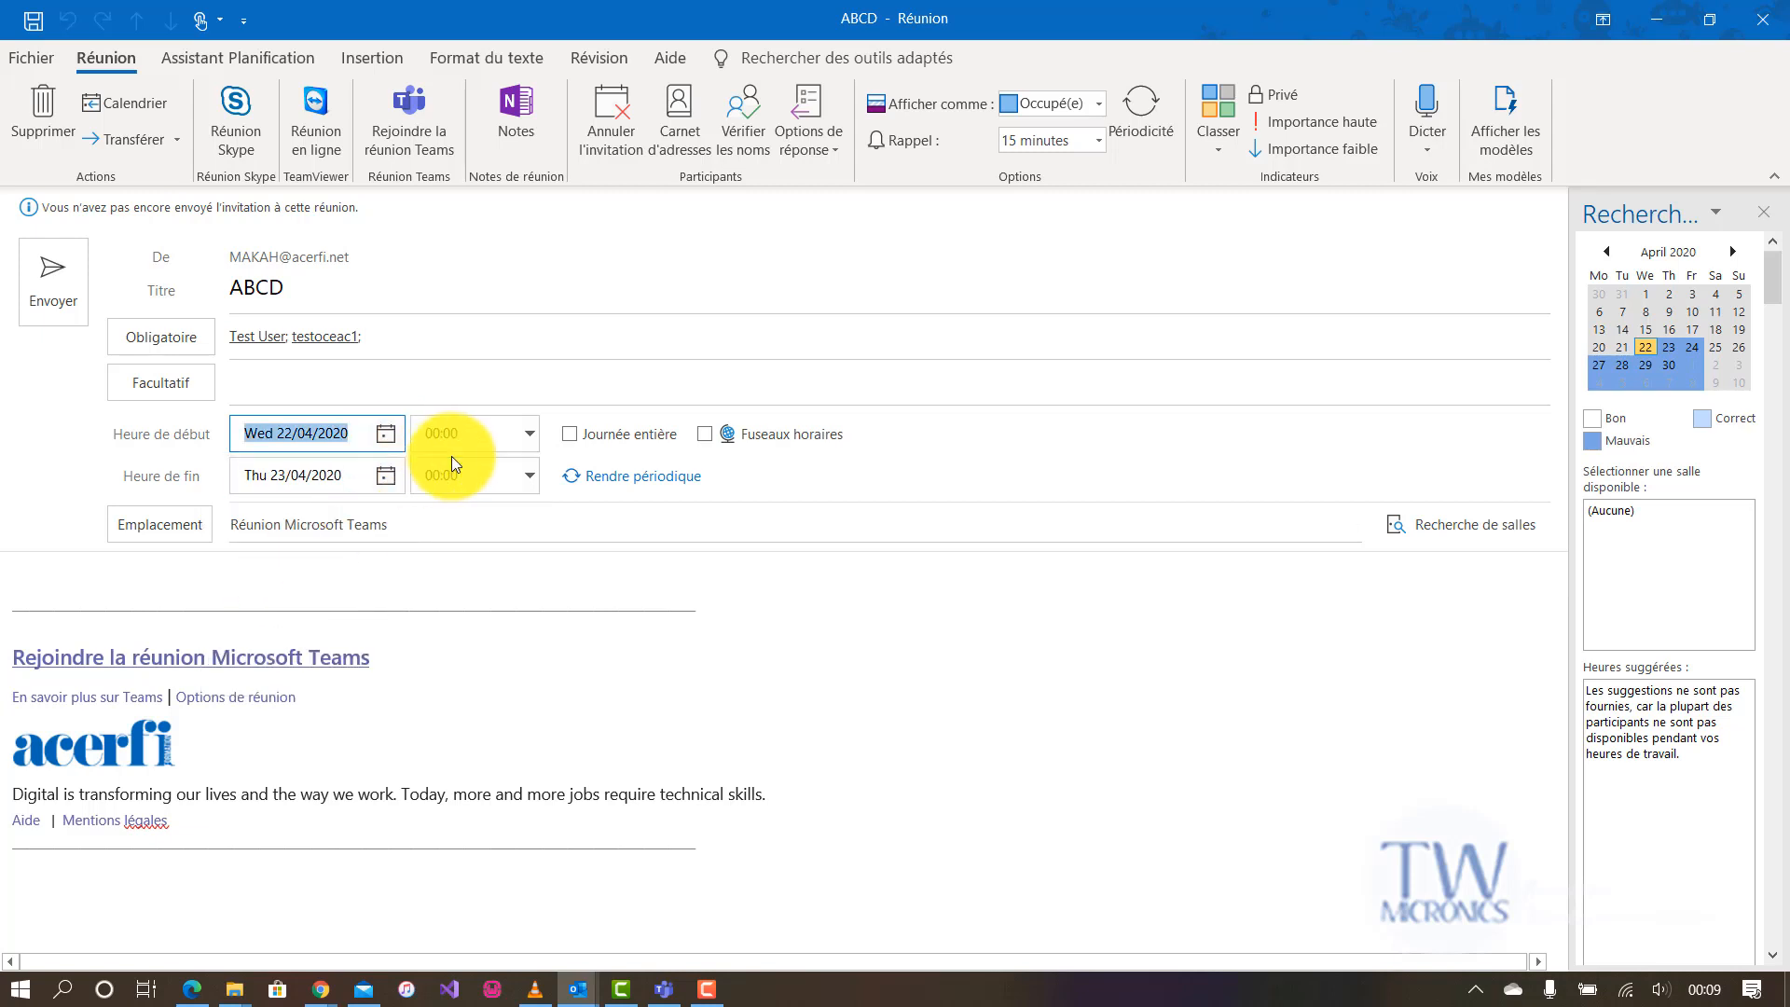
click(529, 435)
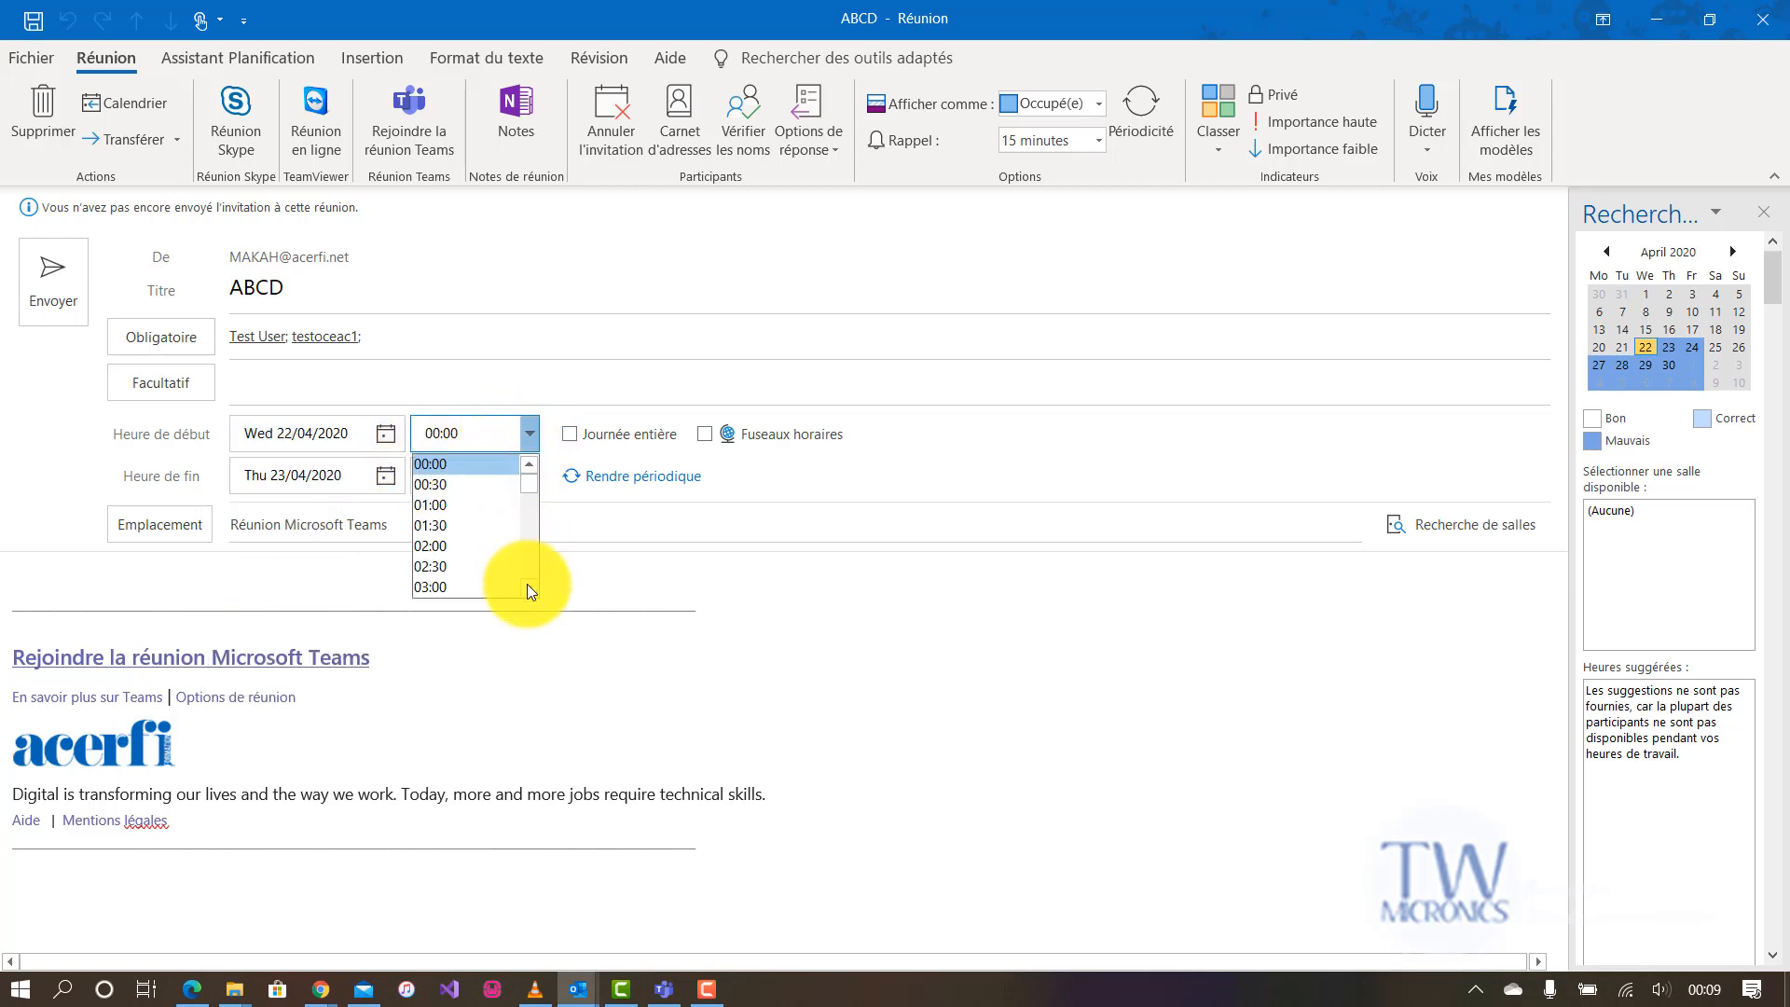
scroll(528, 584, down, 3)
scroll(528, 584, down, 2)
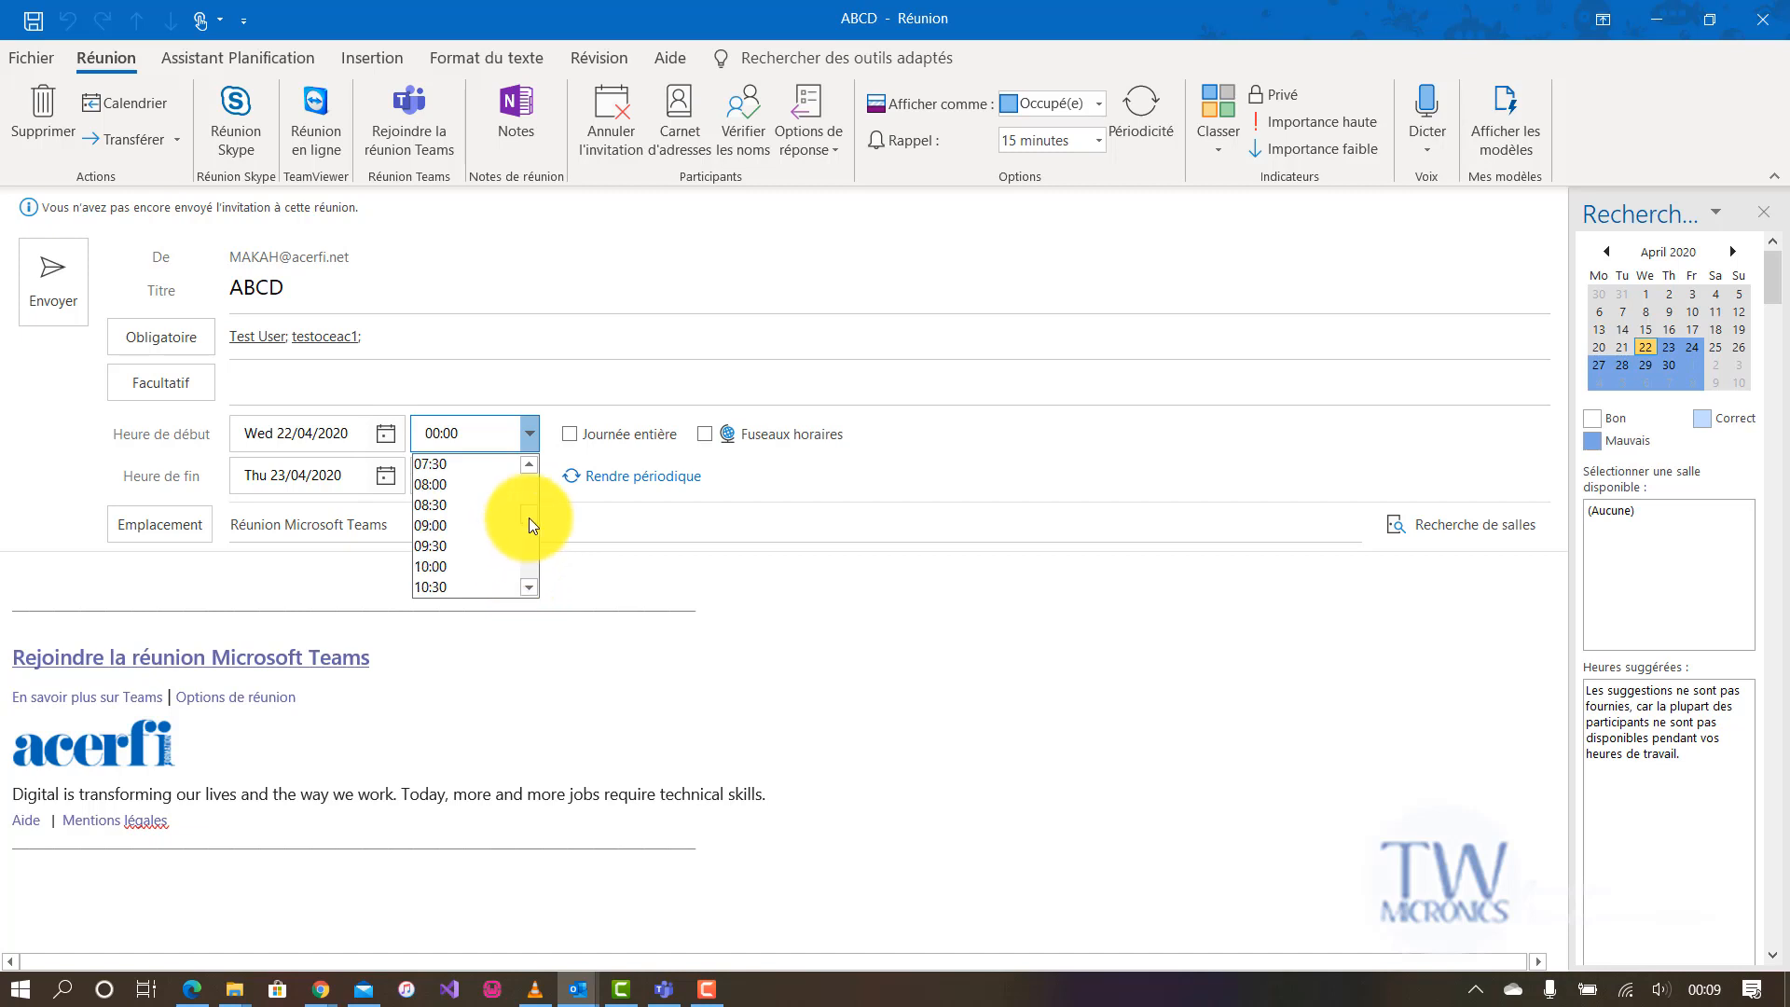
drag(528, 522, 528, 542)
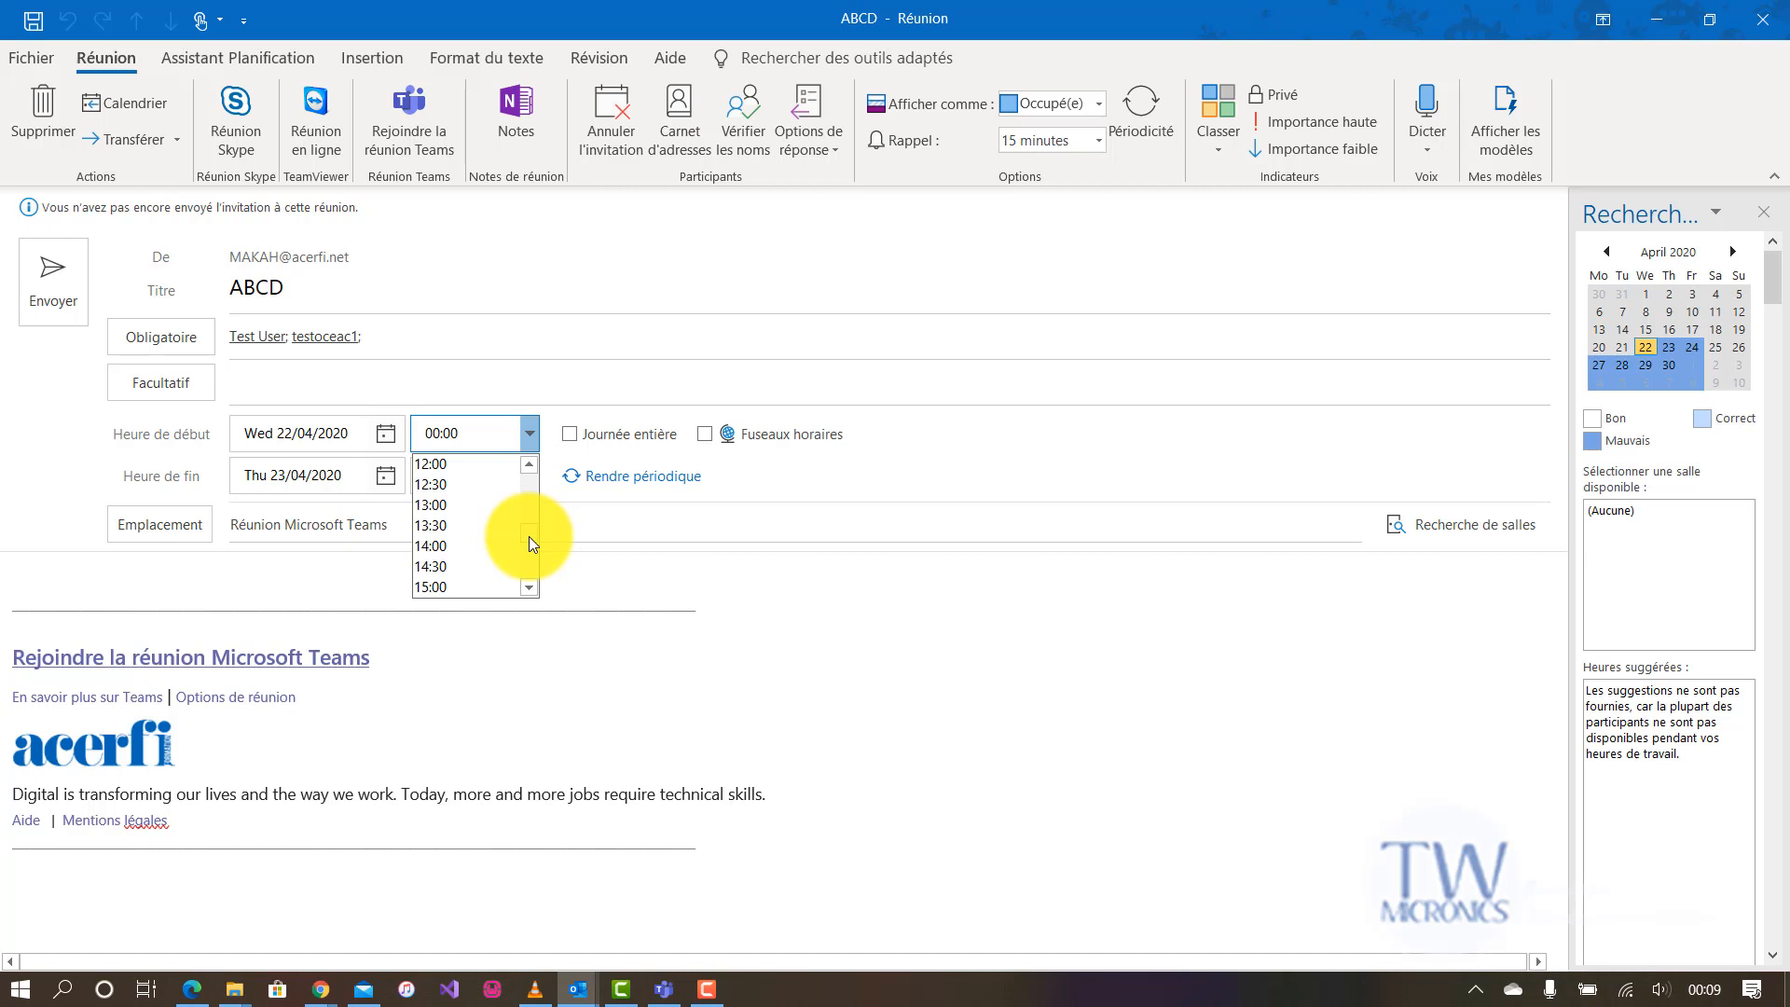
click(440, 543)
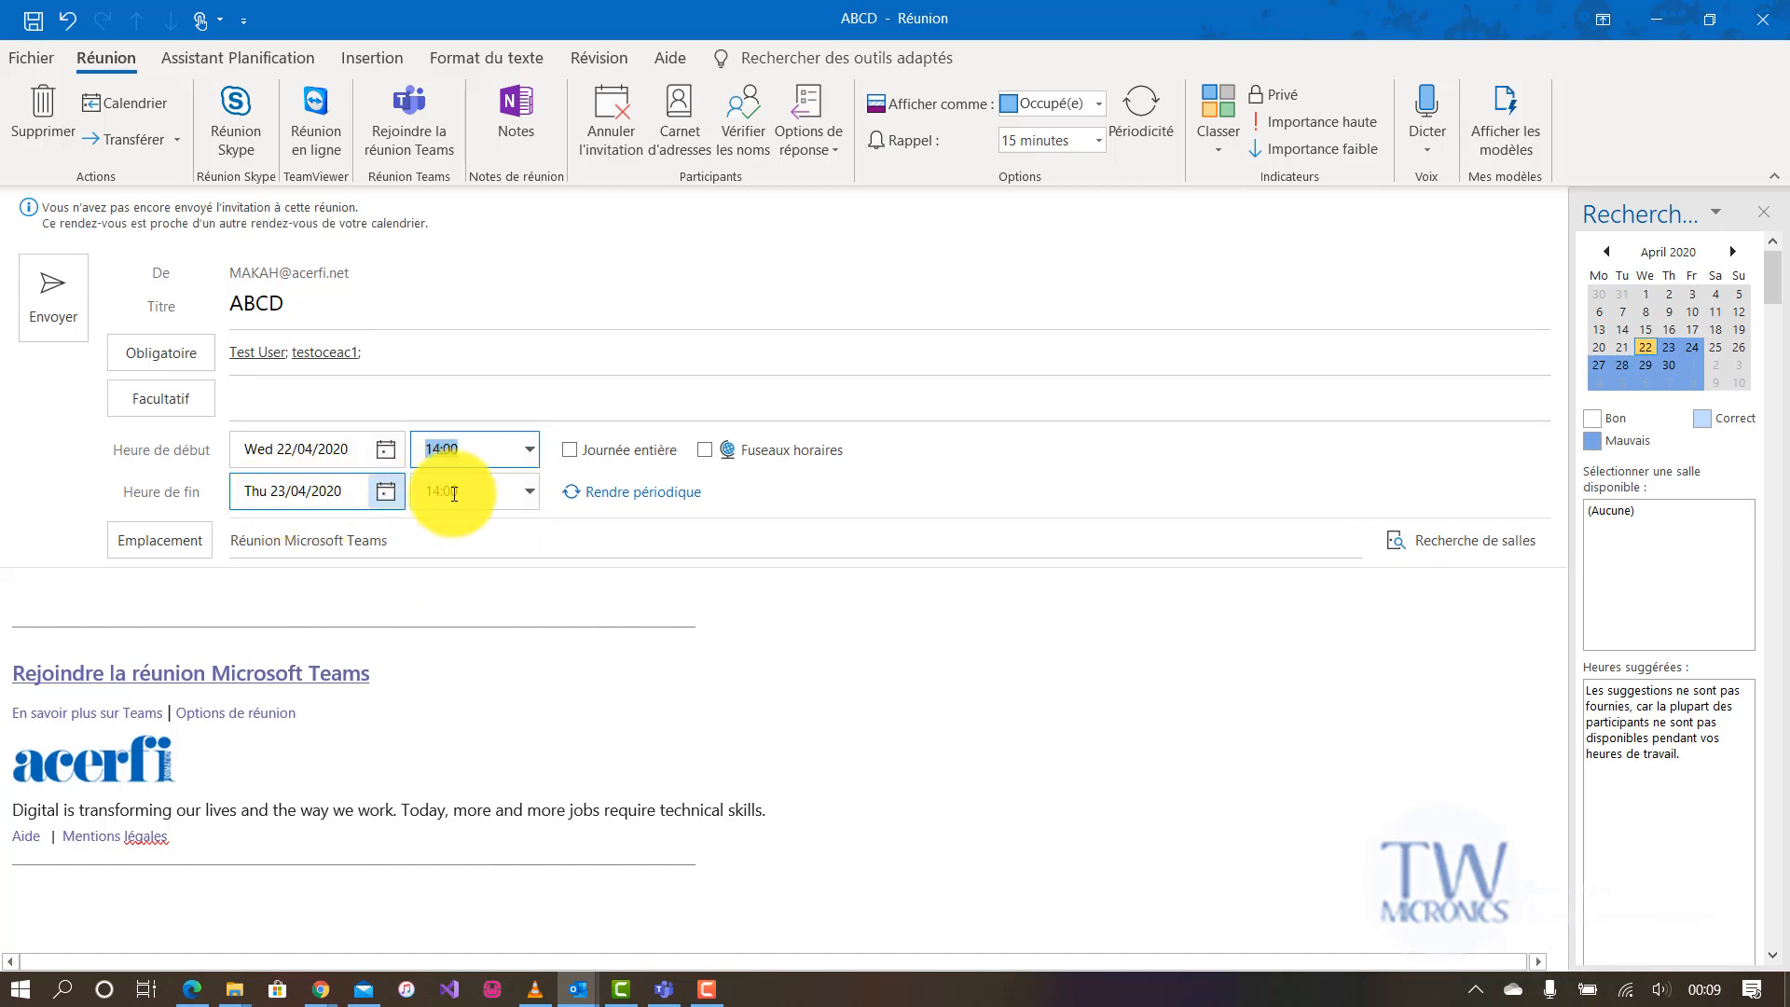
Step: Set the ABCD meeting's end time to 14:30 and send the invitation
click(534, 496)
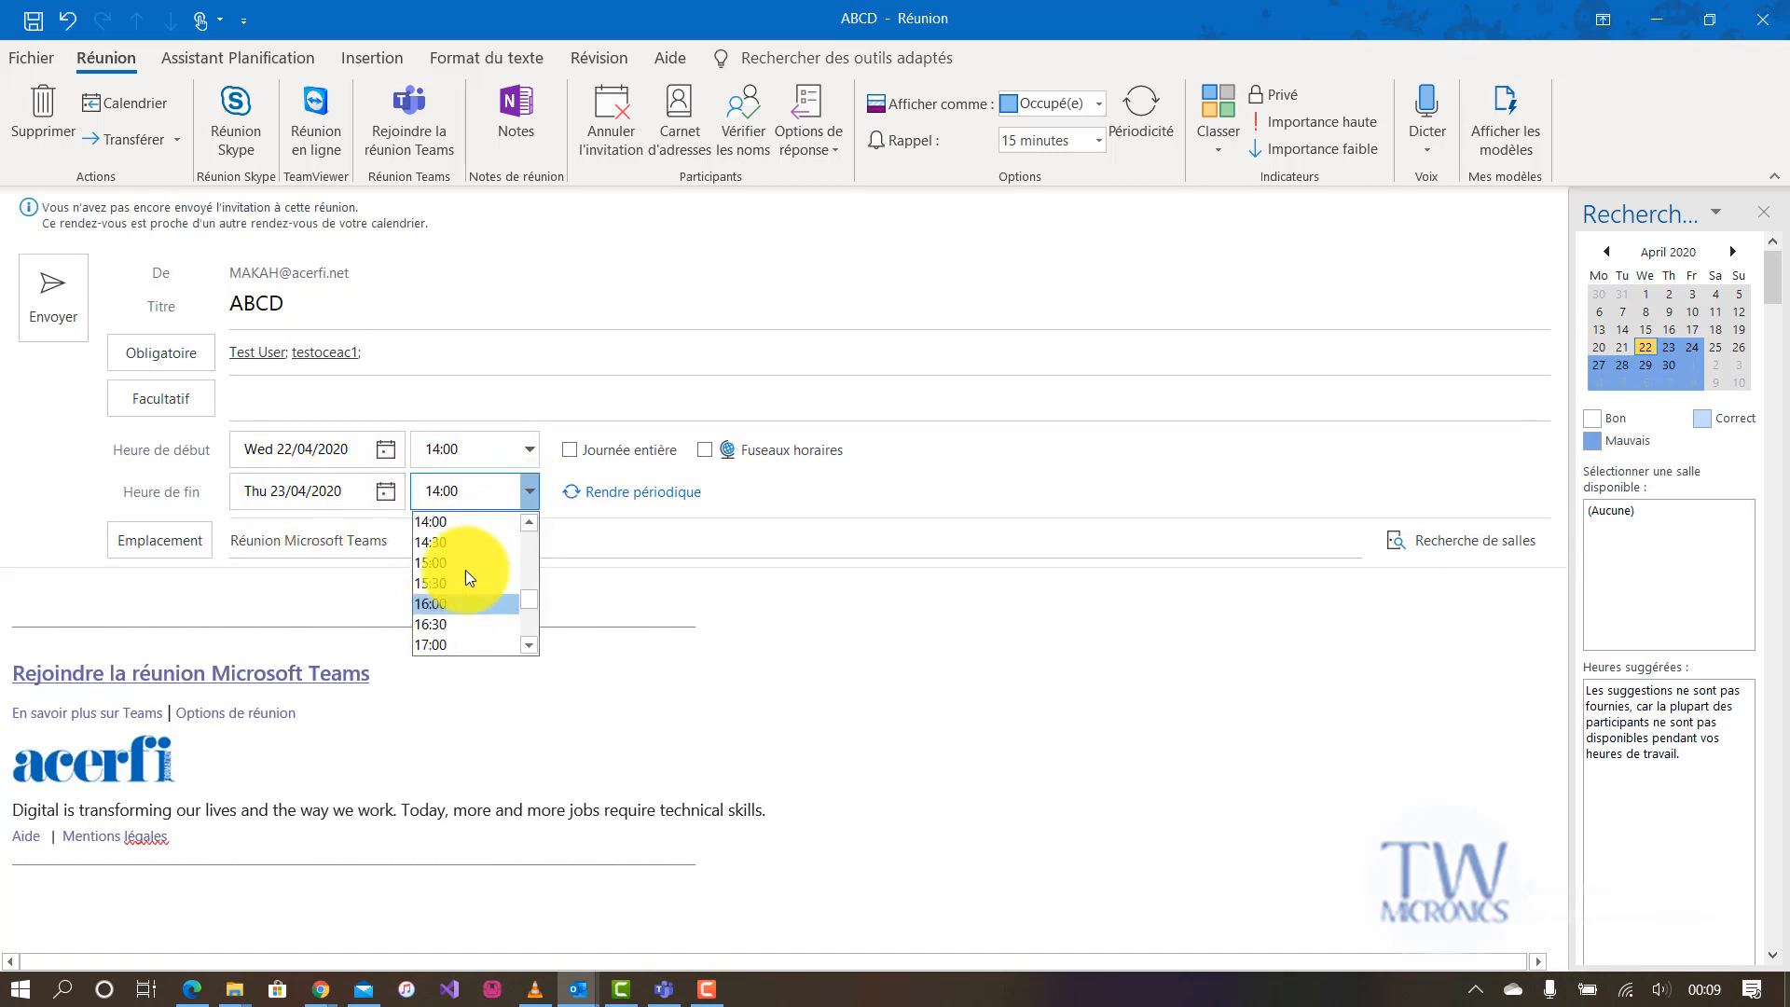
click(456, 543)
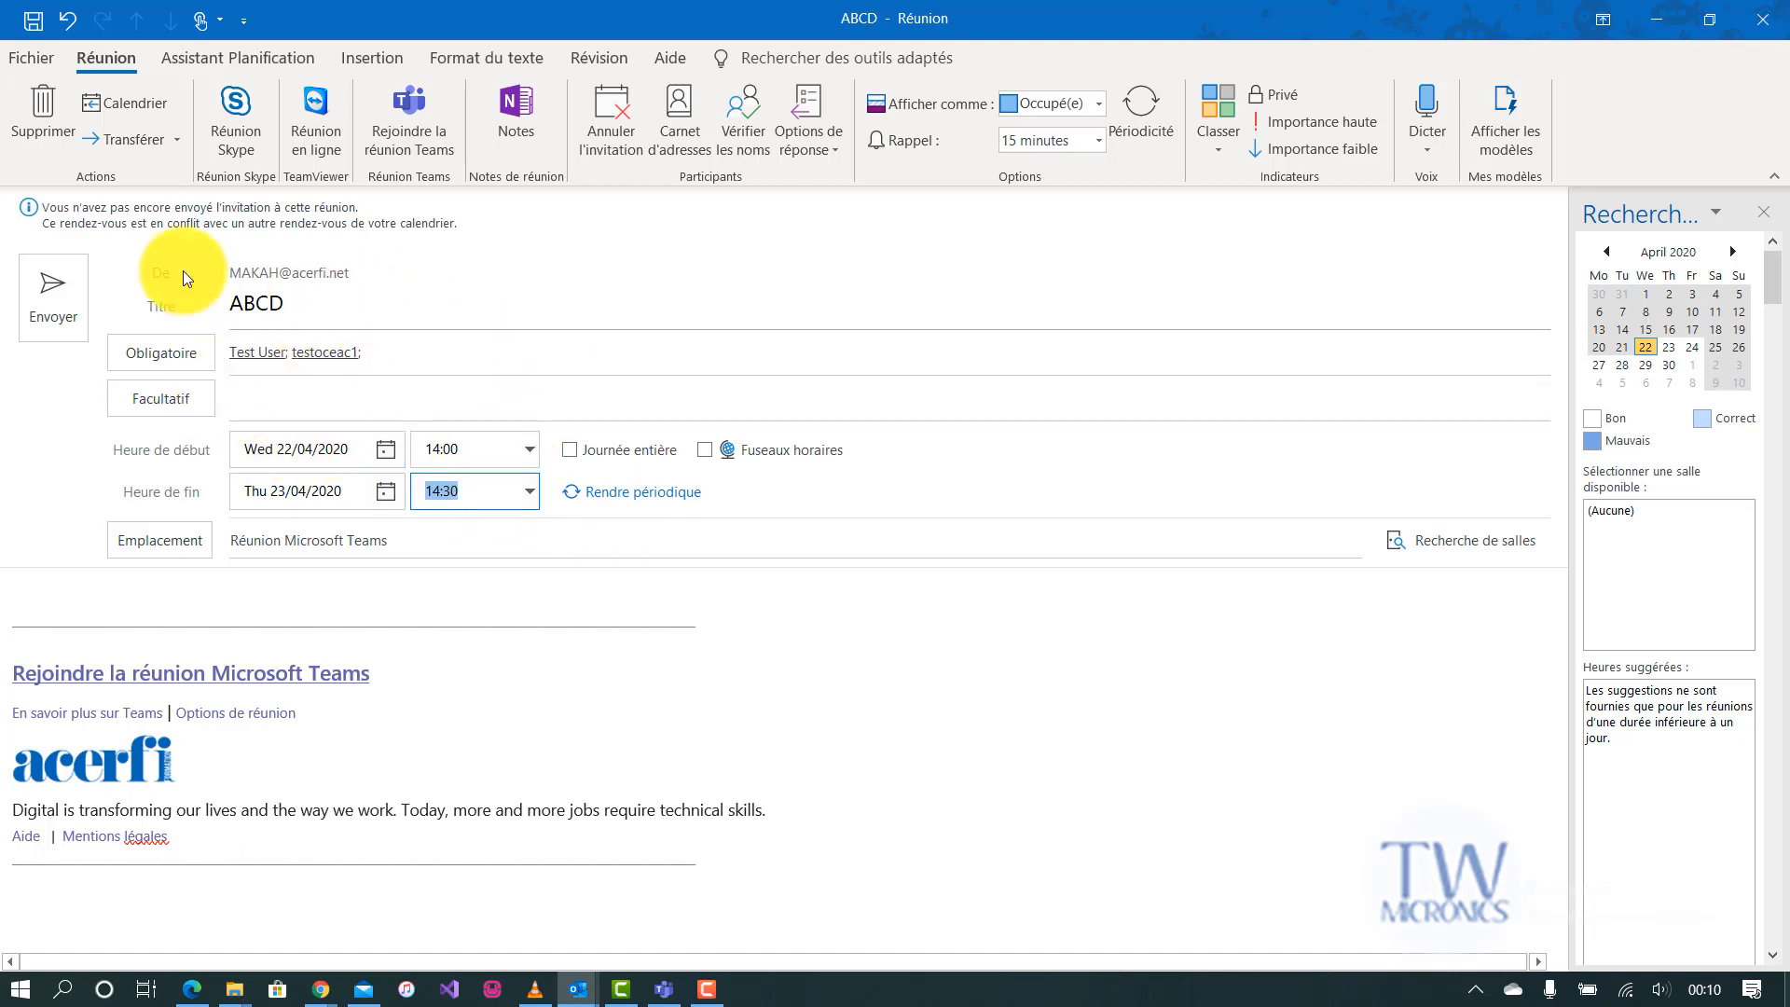
click(49, 303)
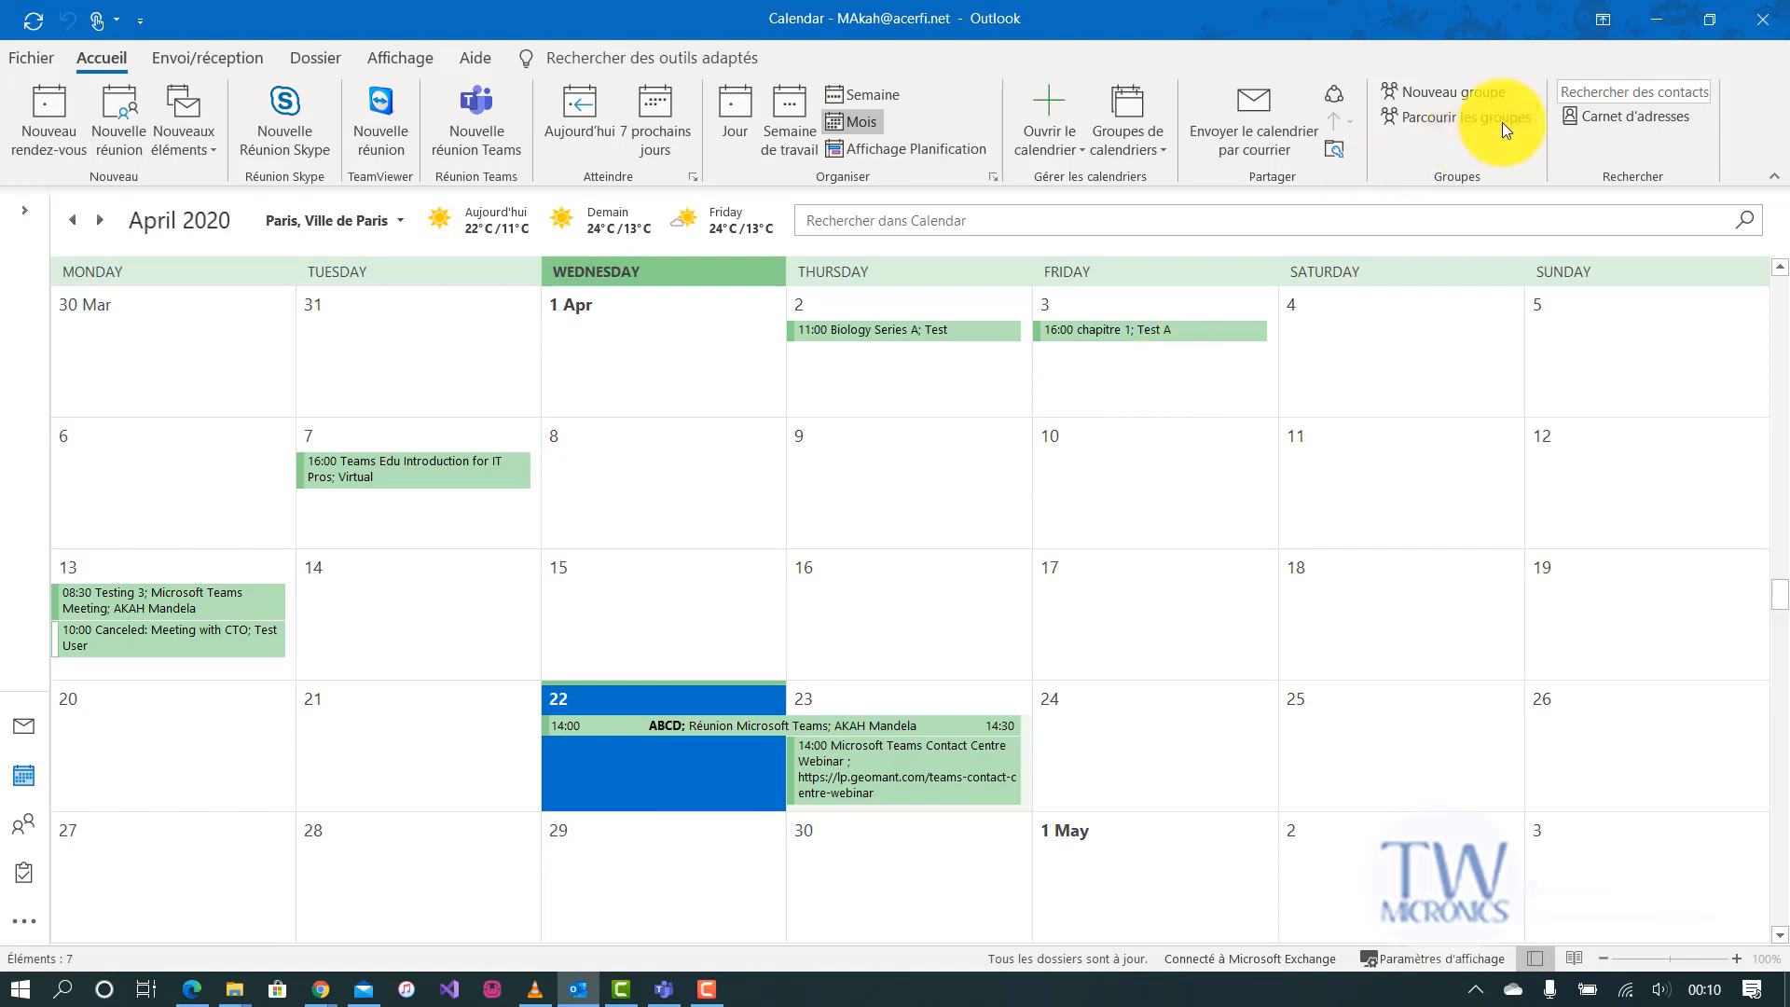
Step: Minimize Outlook, switch to Microsoft Teams and open its calendar
click(1660, 19)
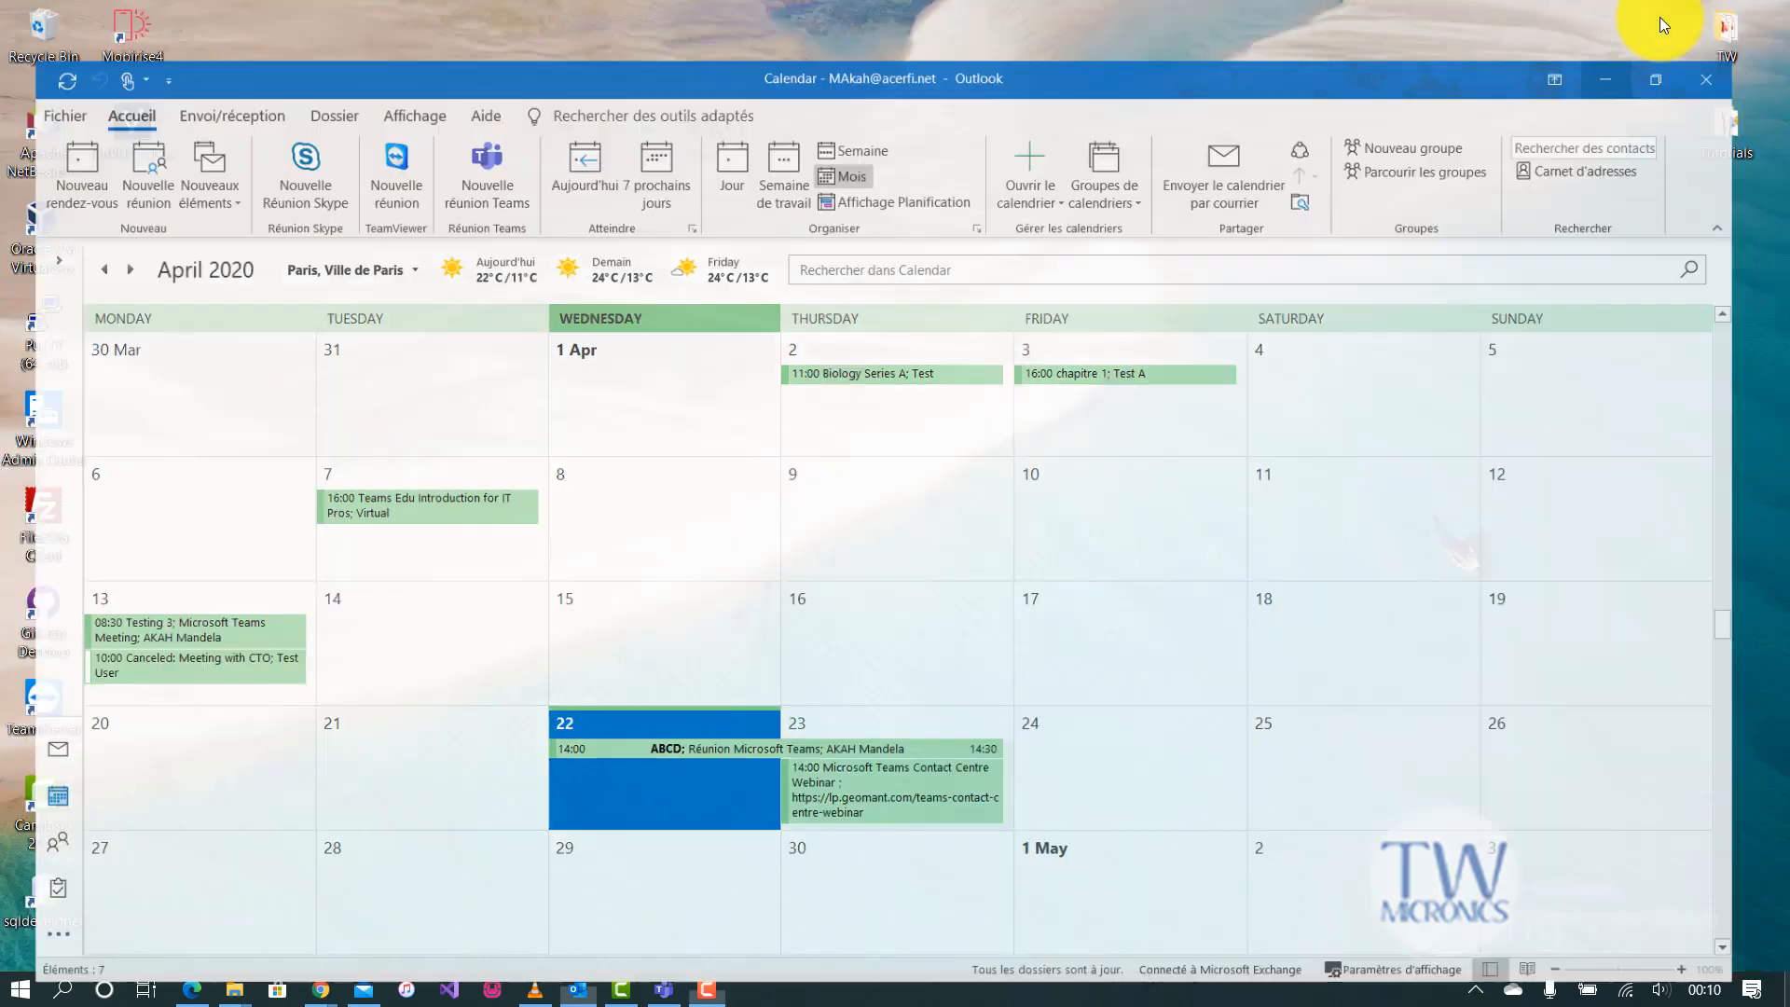
click(665, 990)
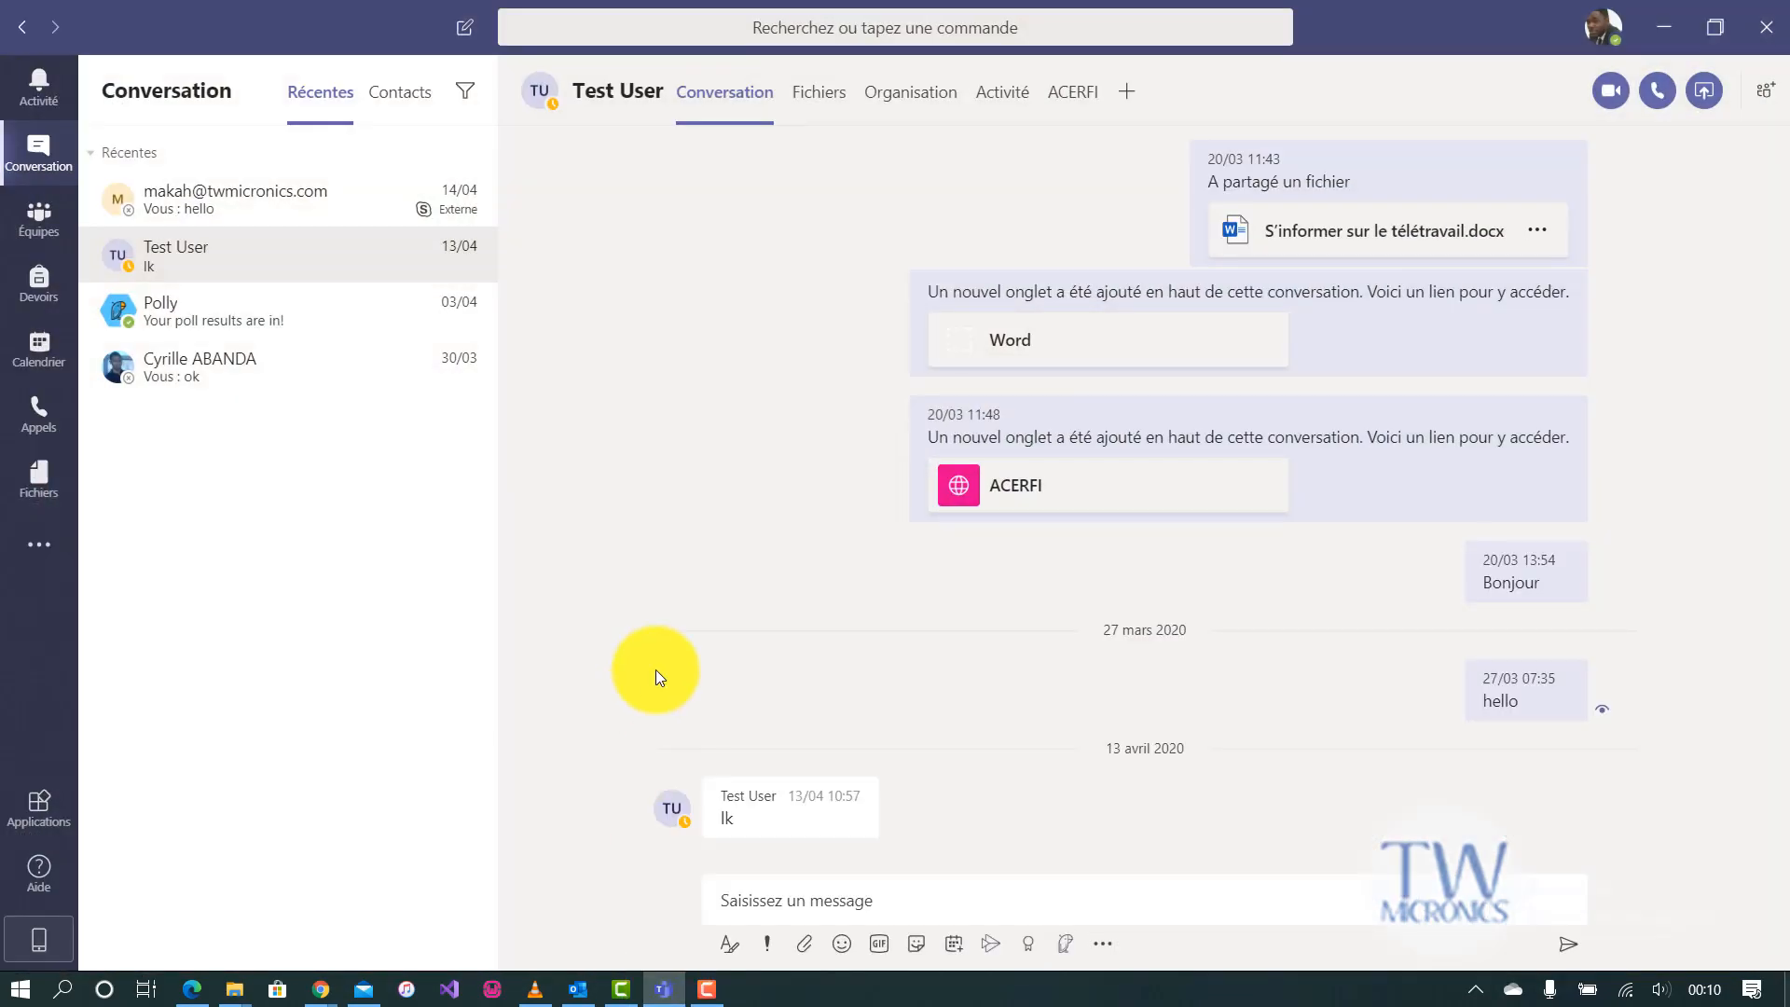
click(40, 351)
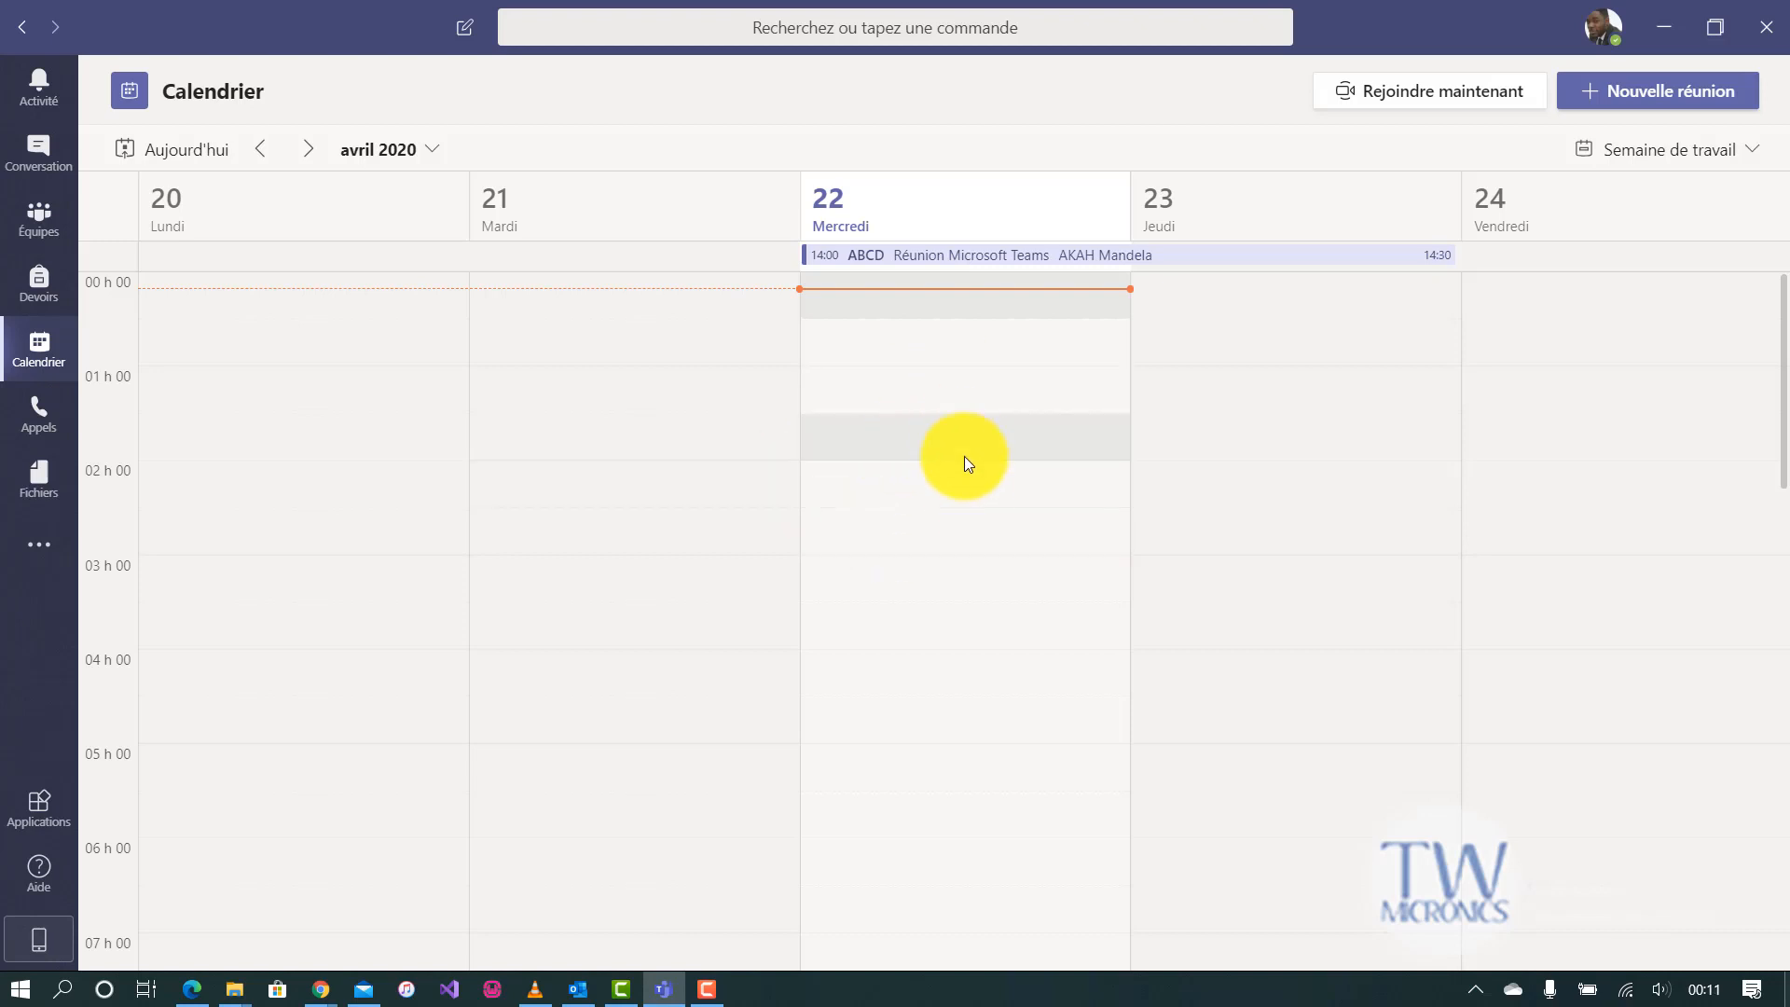
Step: Start a new meeting from the Teams calendar and title it WDY
click(948, 692)
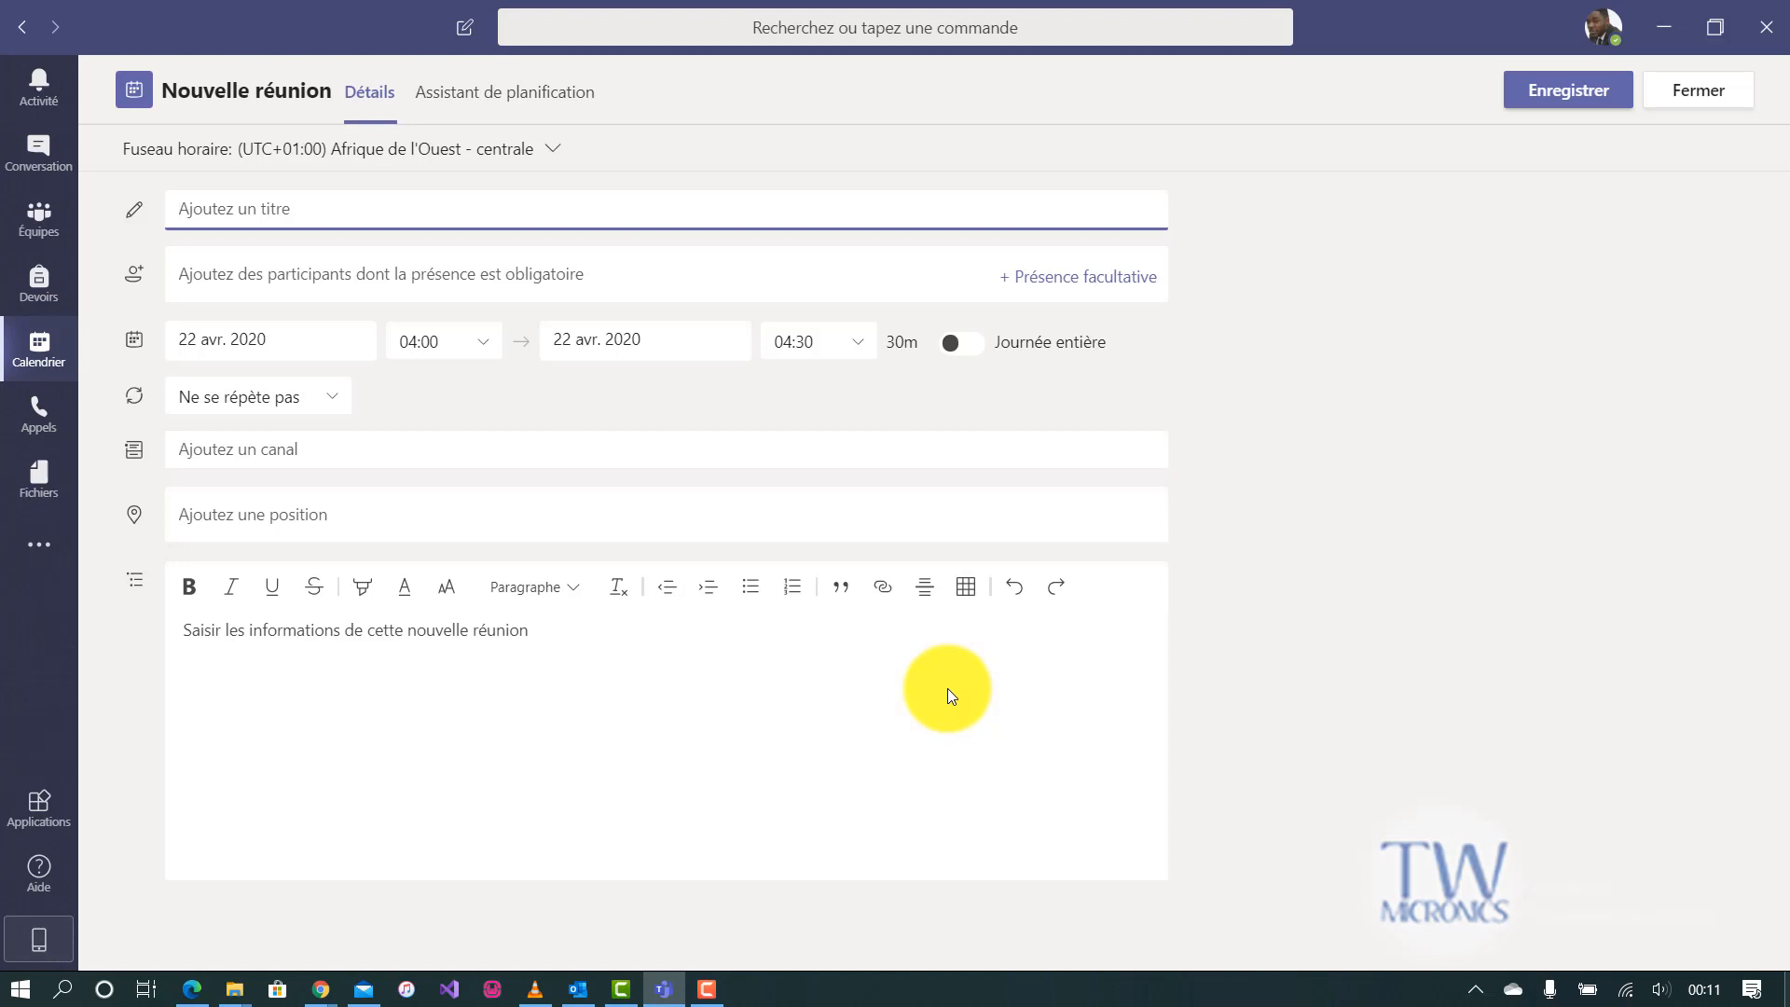
click(1691, 101)
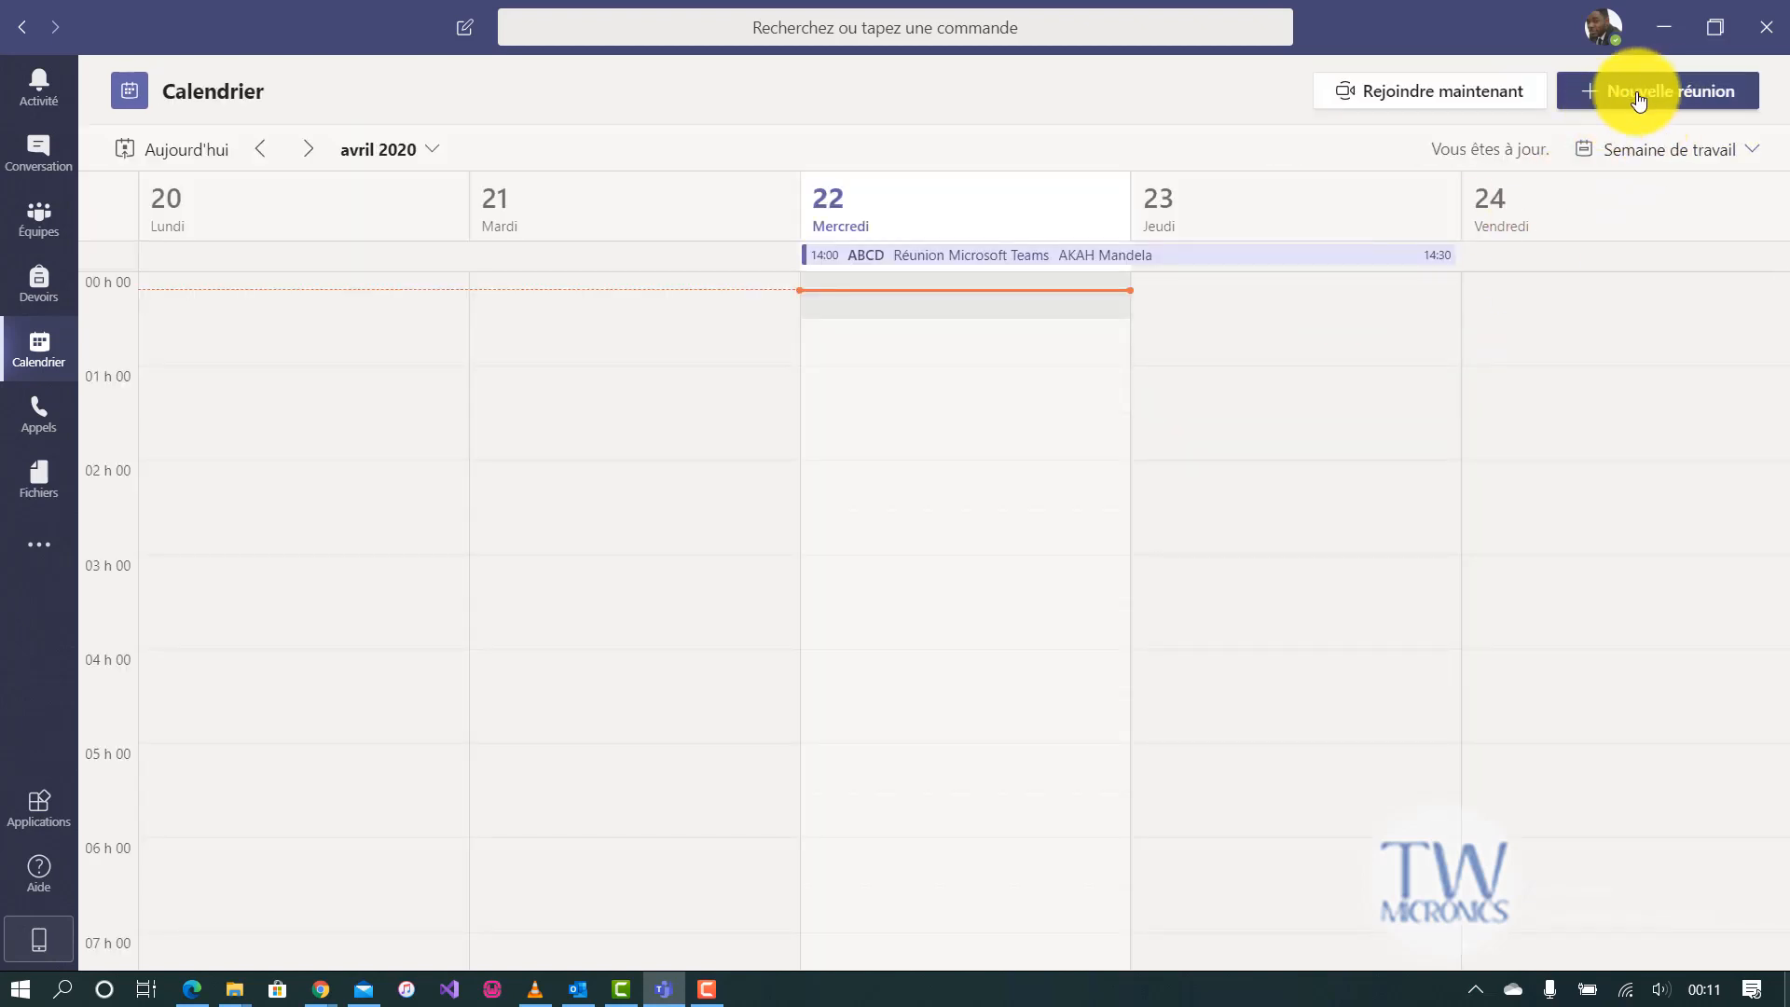
click(1641, 98)
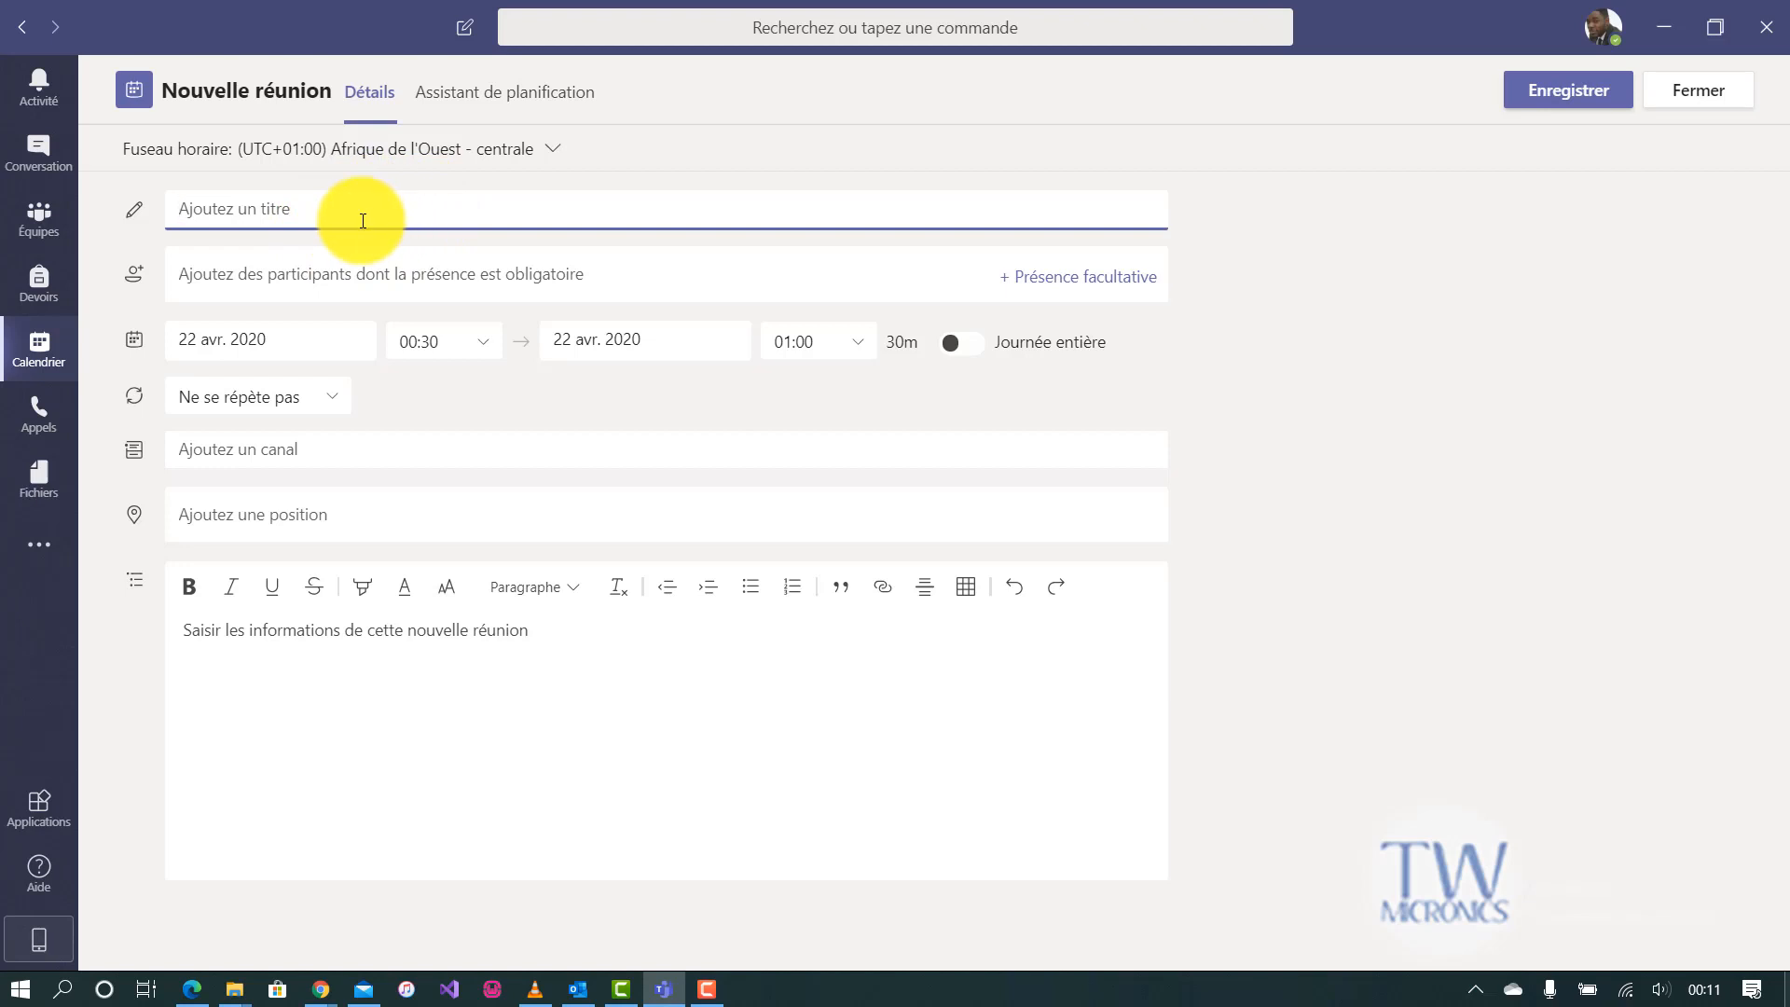
text(WDY)
Step: Add Test User and testoceac1 as required participants of the WDY meeting
click(293, 283)
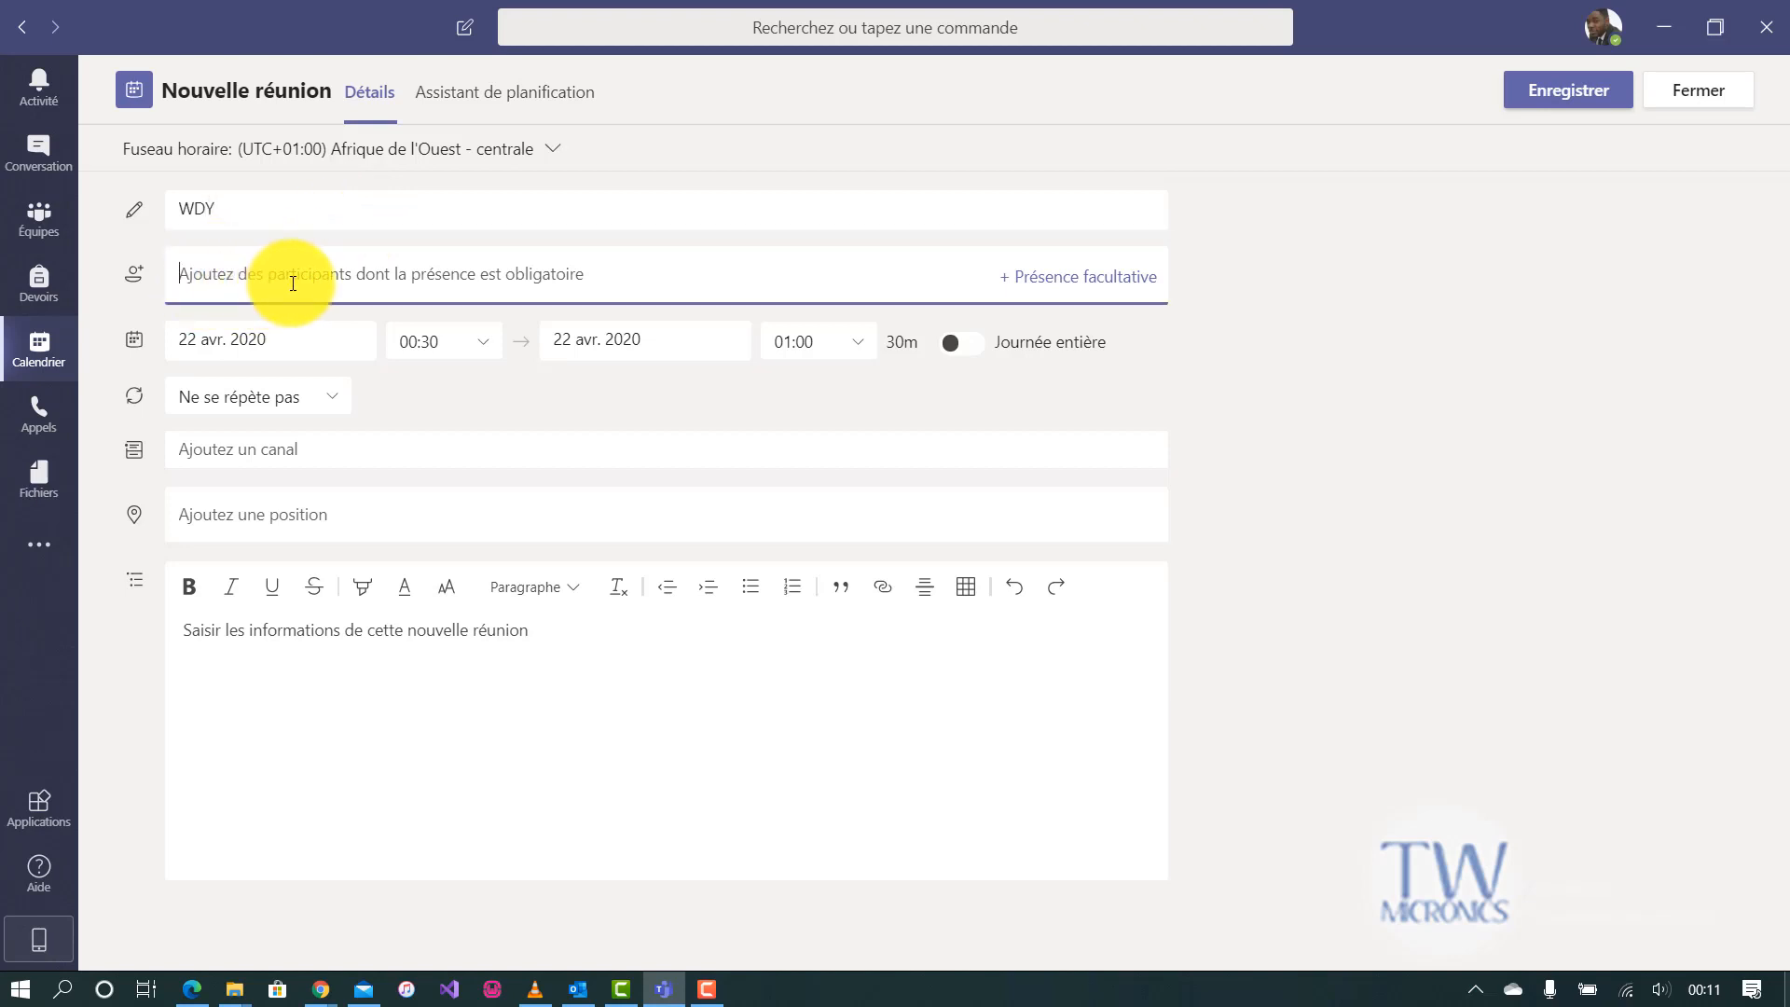
text(test)
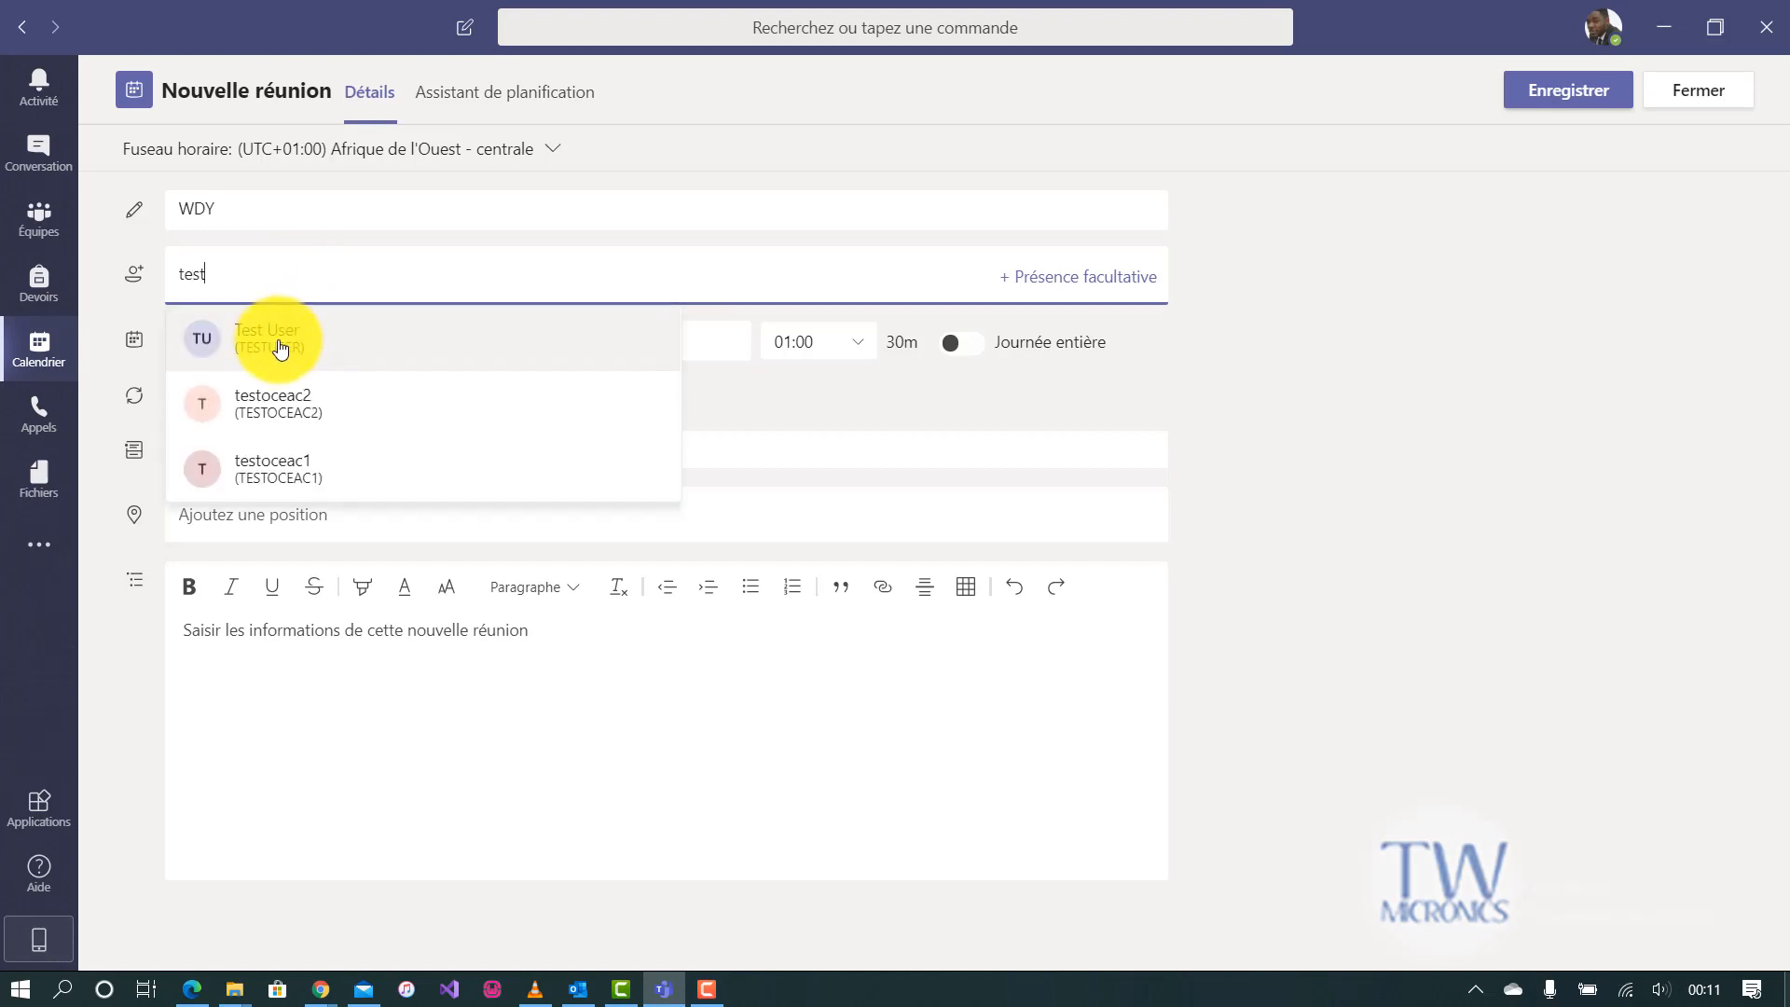
click(352, 360)
text(test)
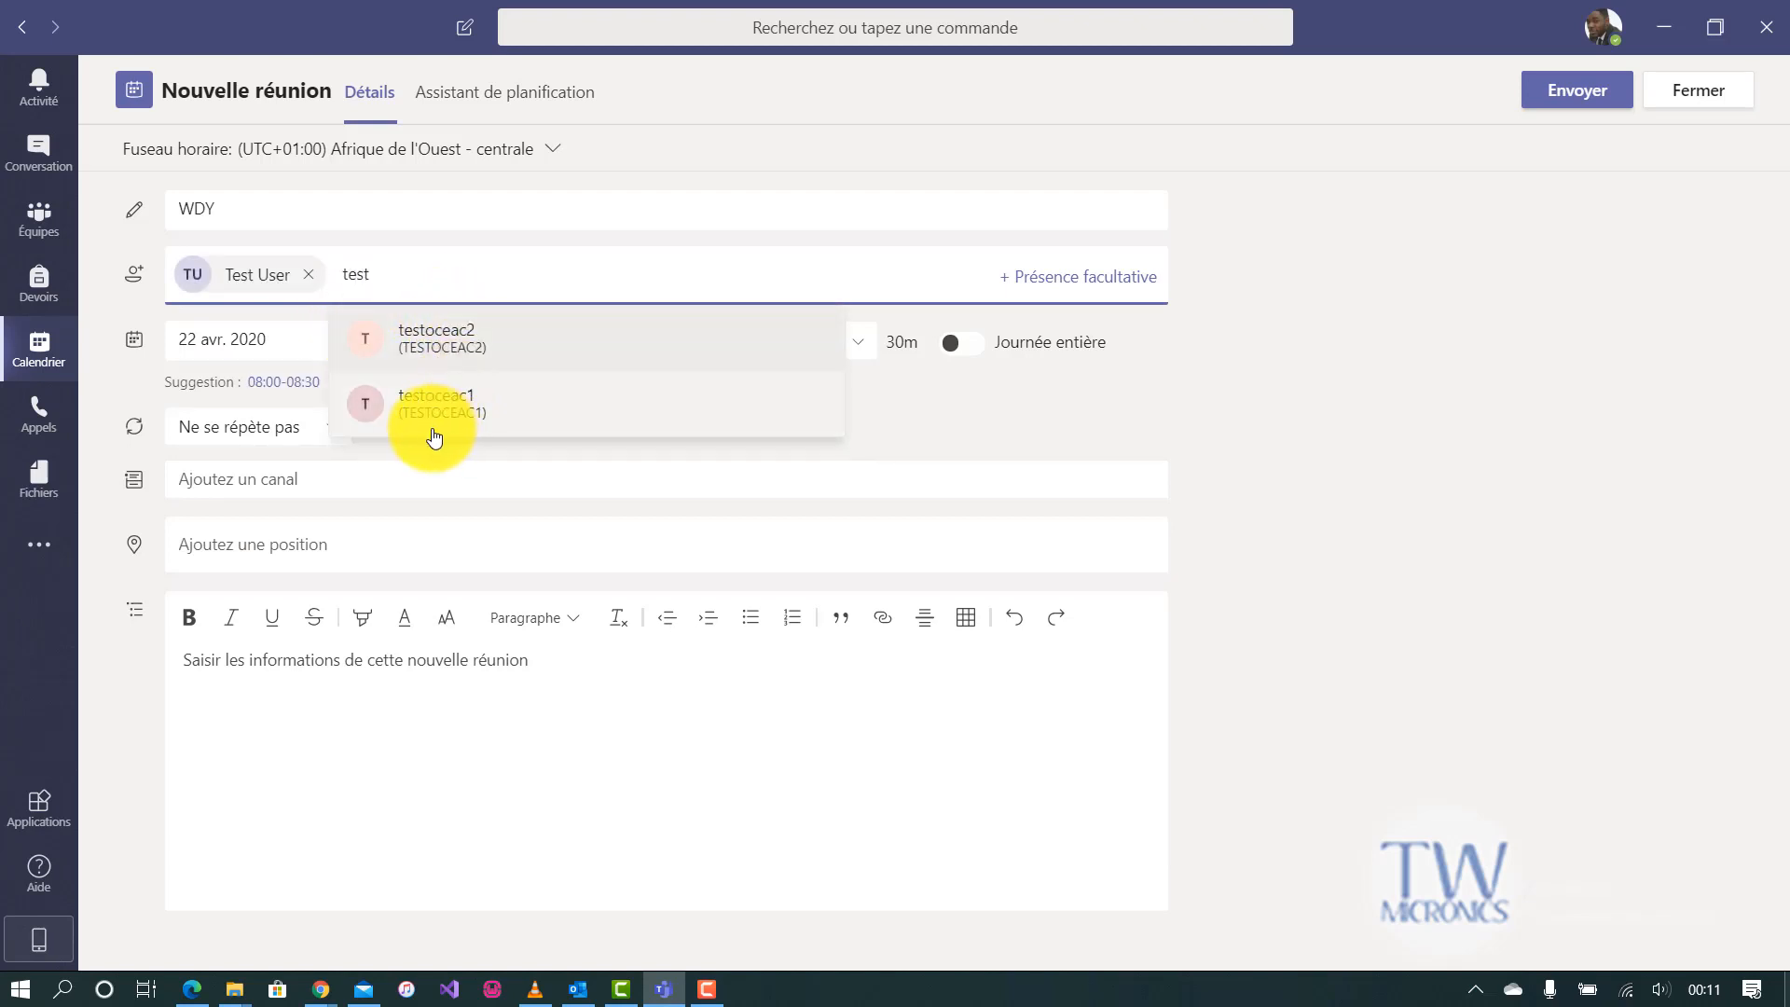
click(487, 413)
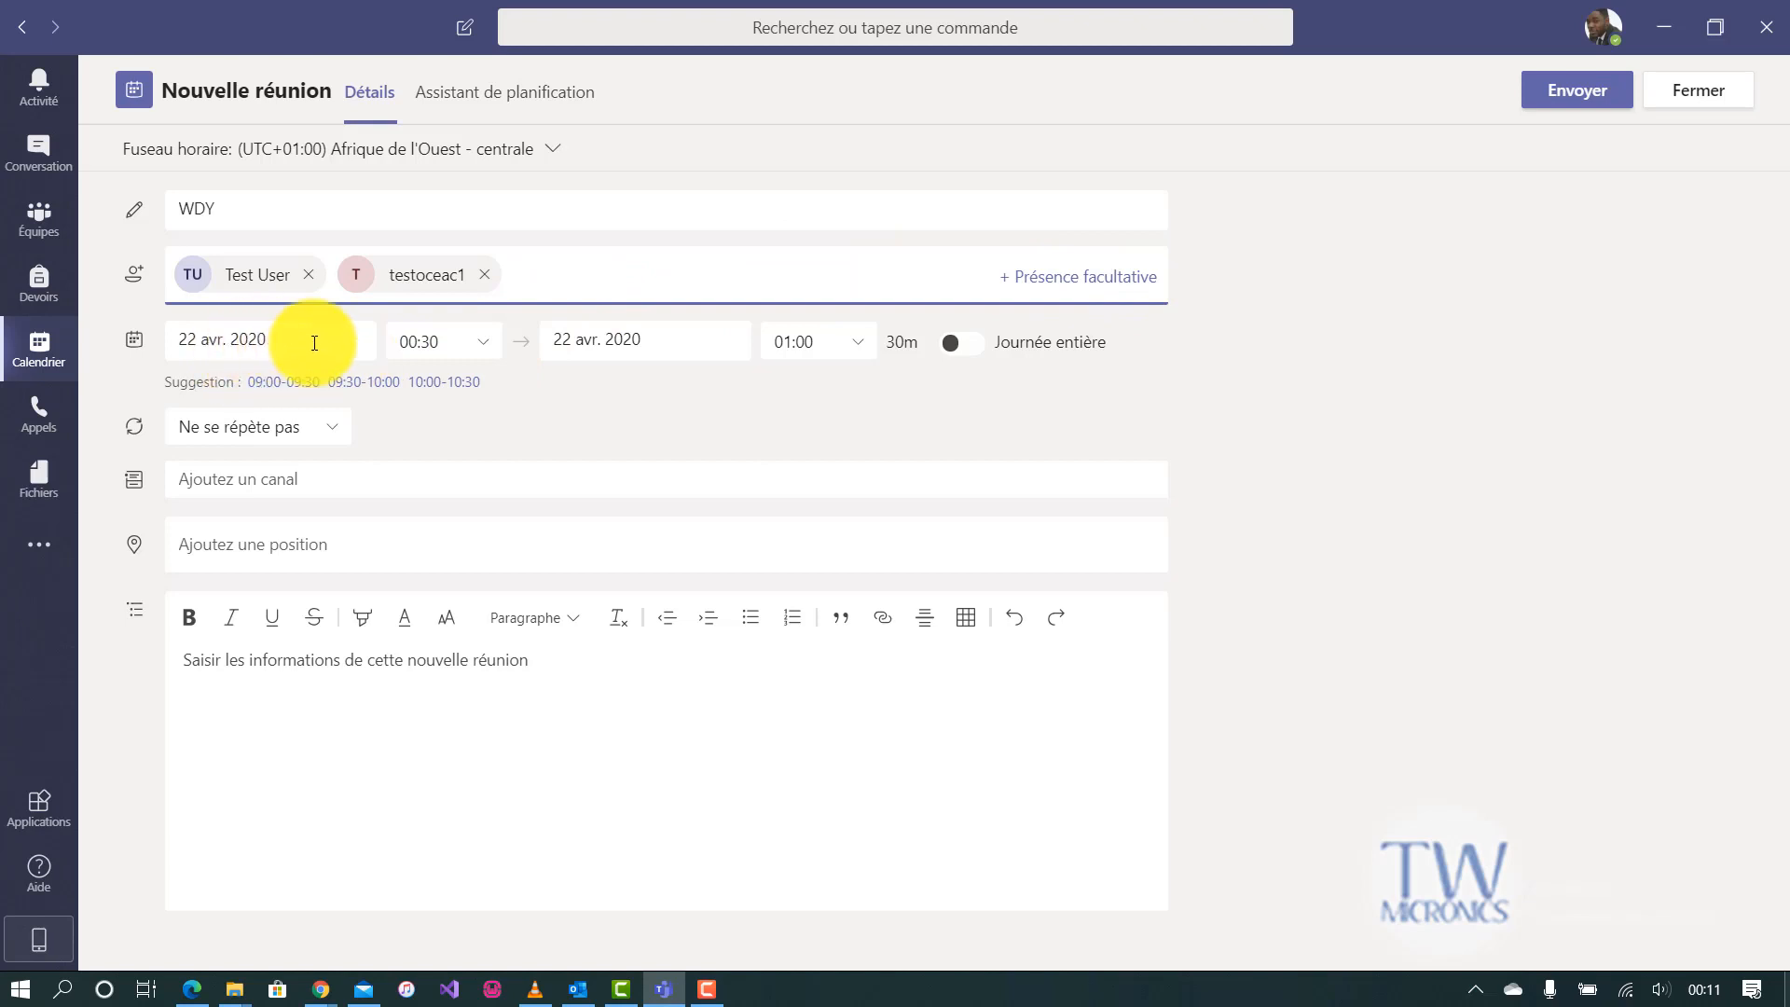
Step: Set the WDY meeting's start time to 10:00 on 22 avr. 2020
double_click(285, 342)
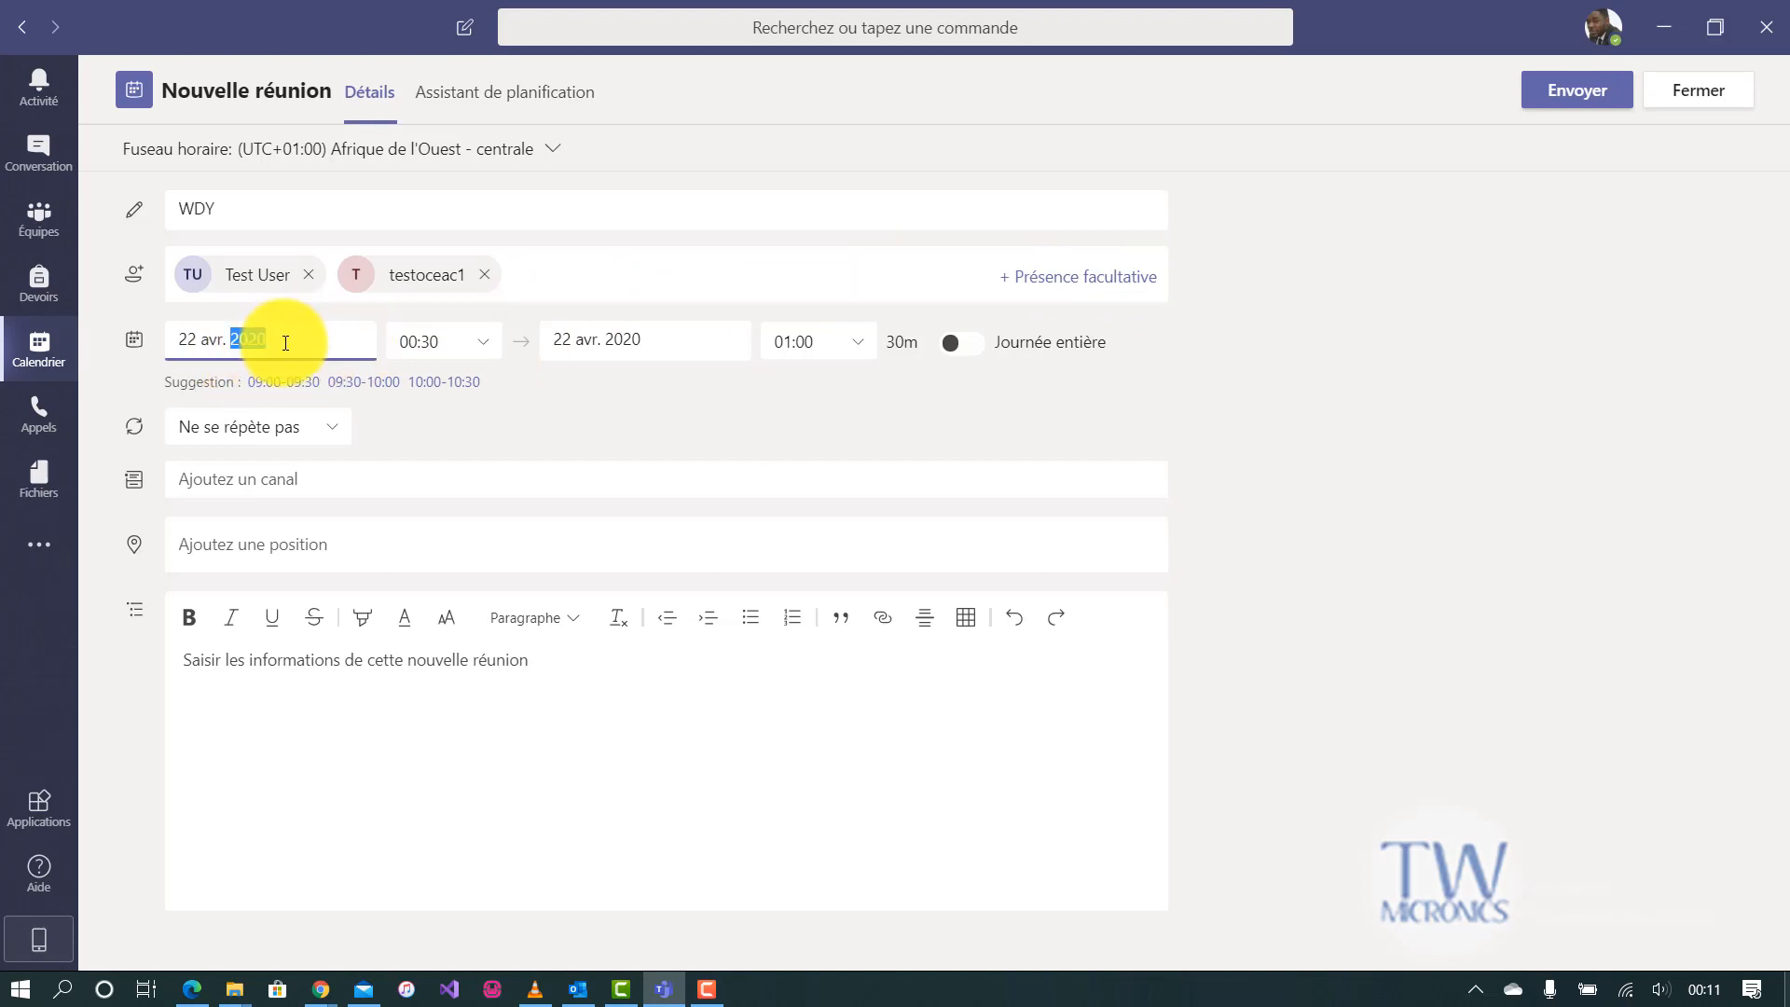
click(483, 352)
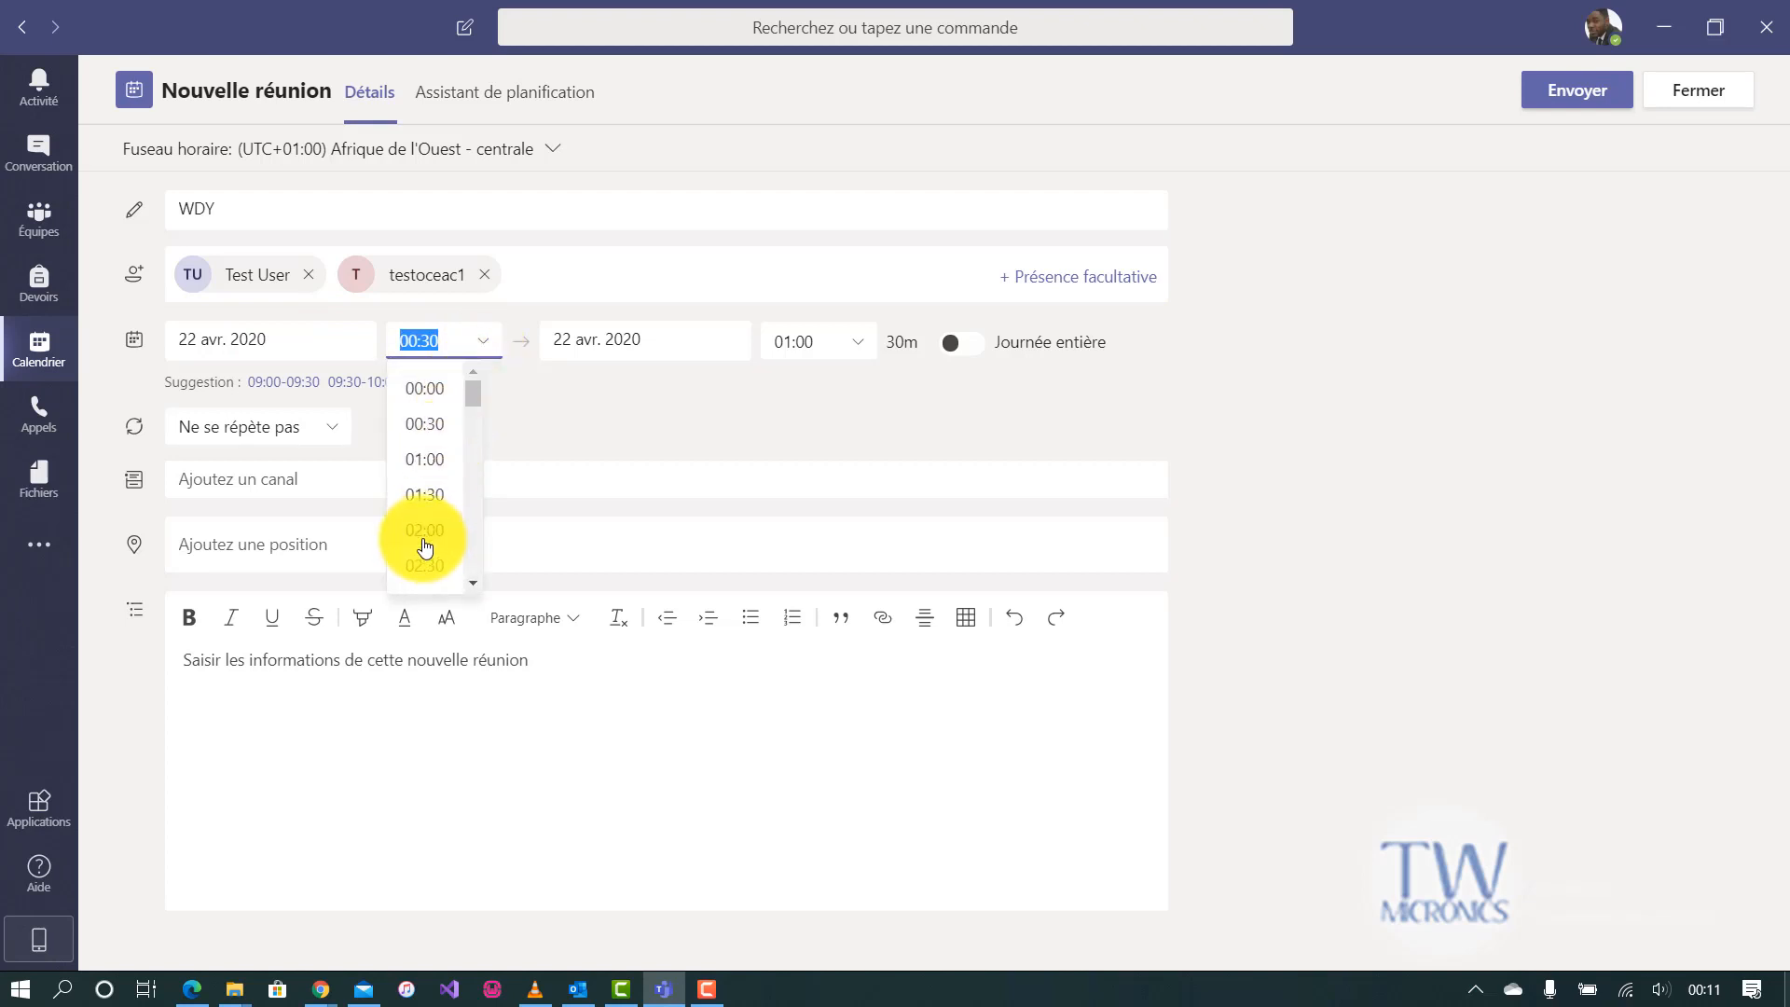
click(472, 583)
scroll(473, 581, down, 6)
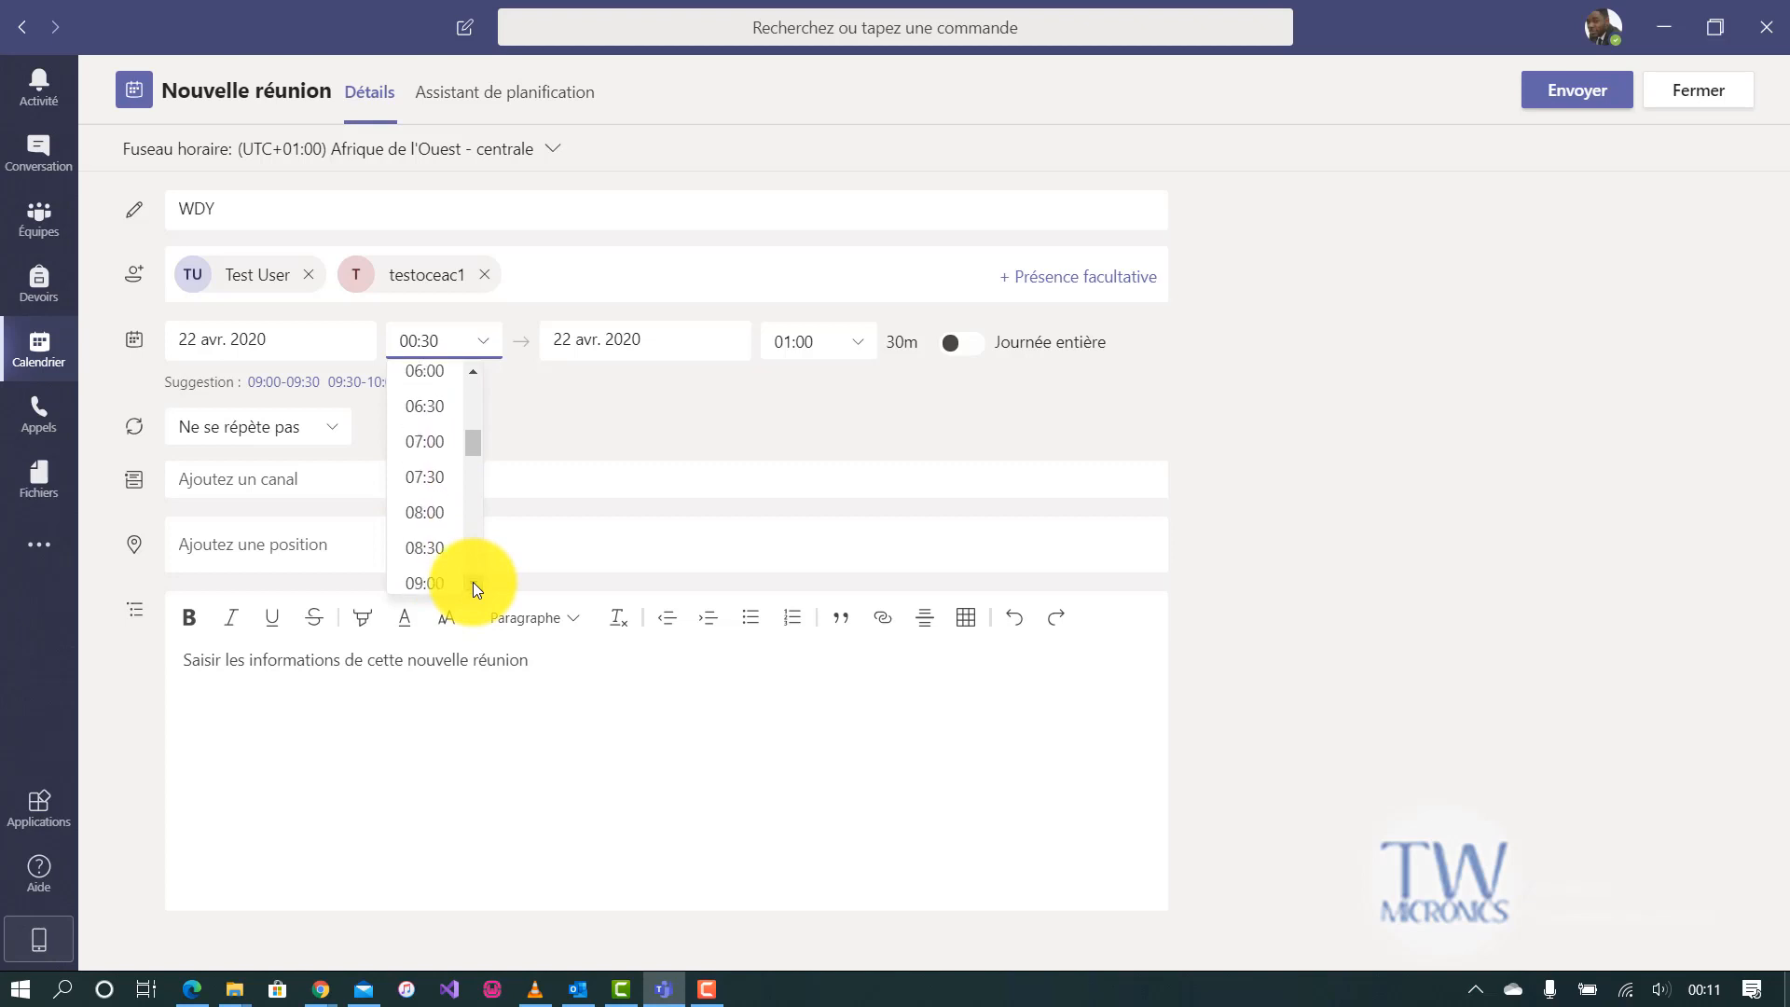
scroll(472, 582, down, 1)
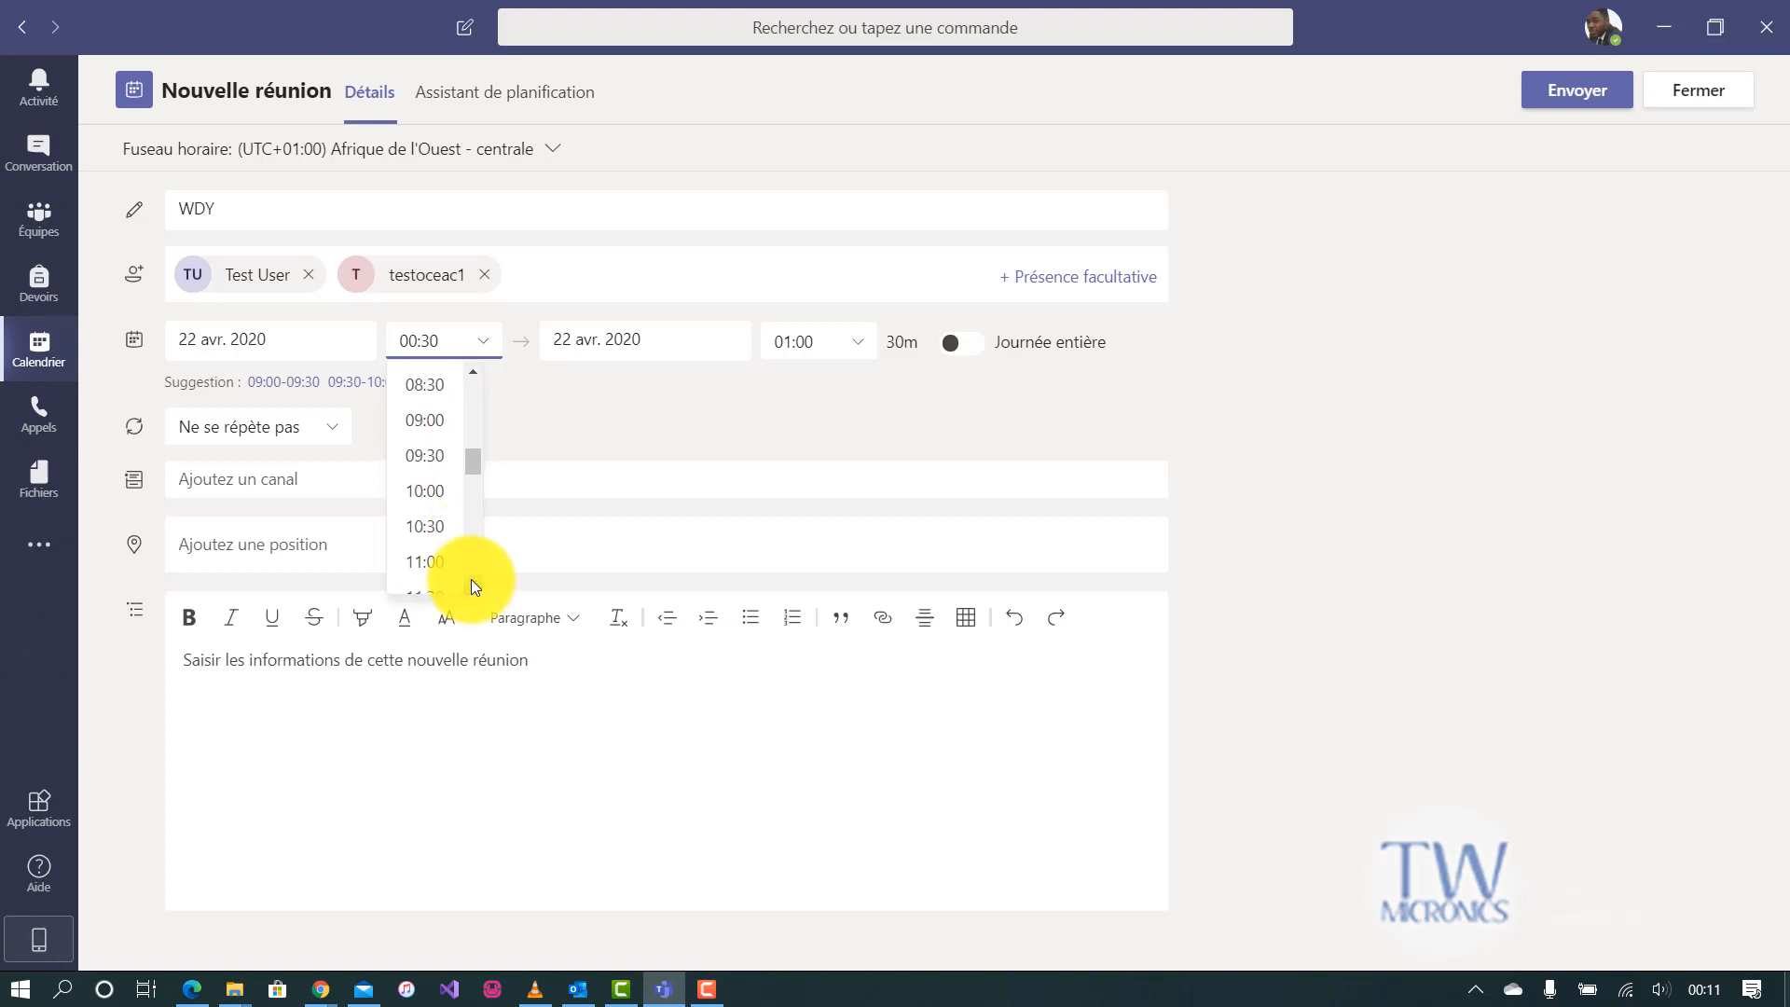
click(432, 503)
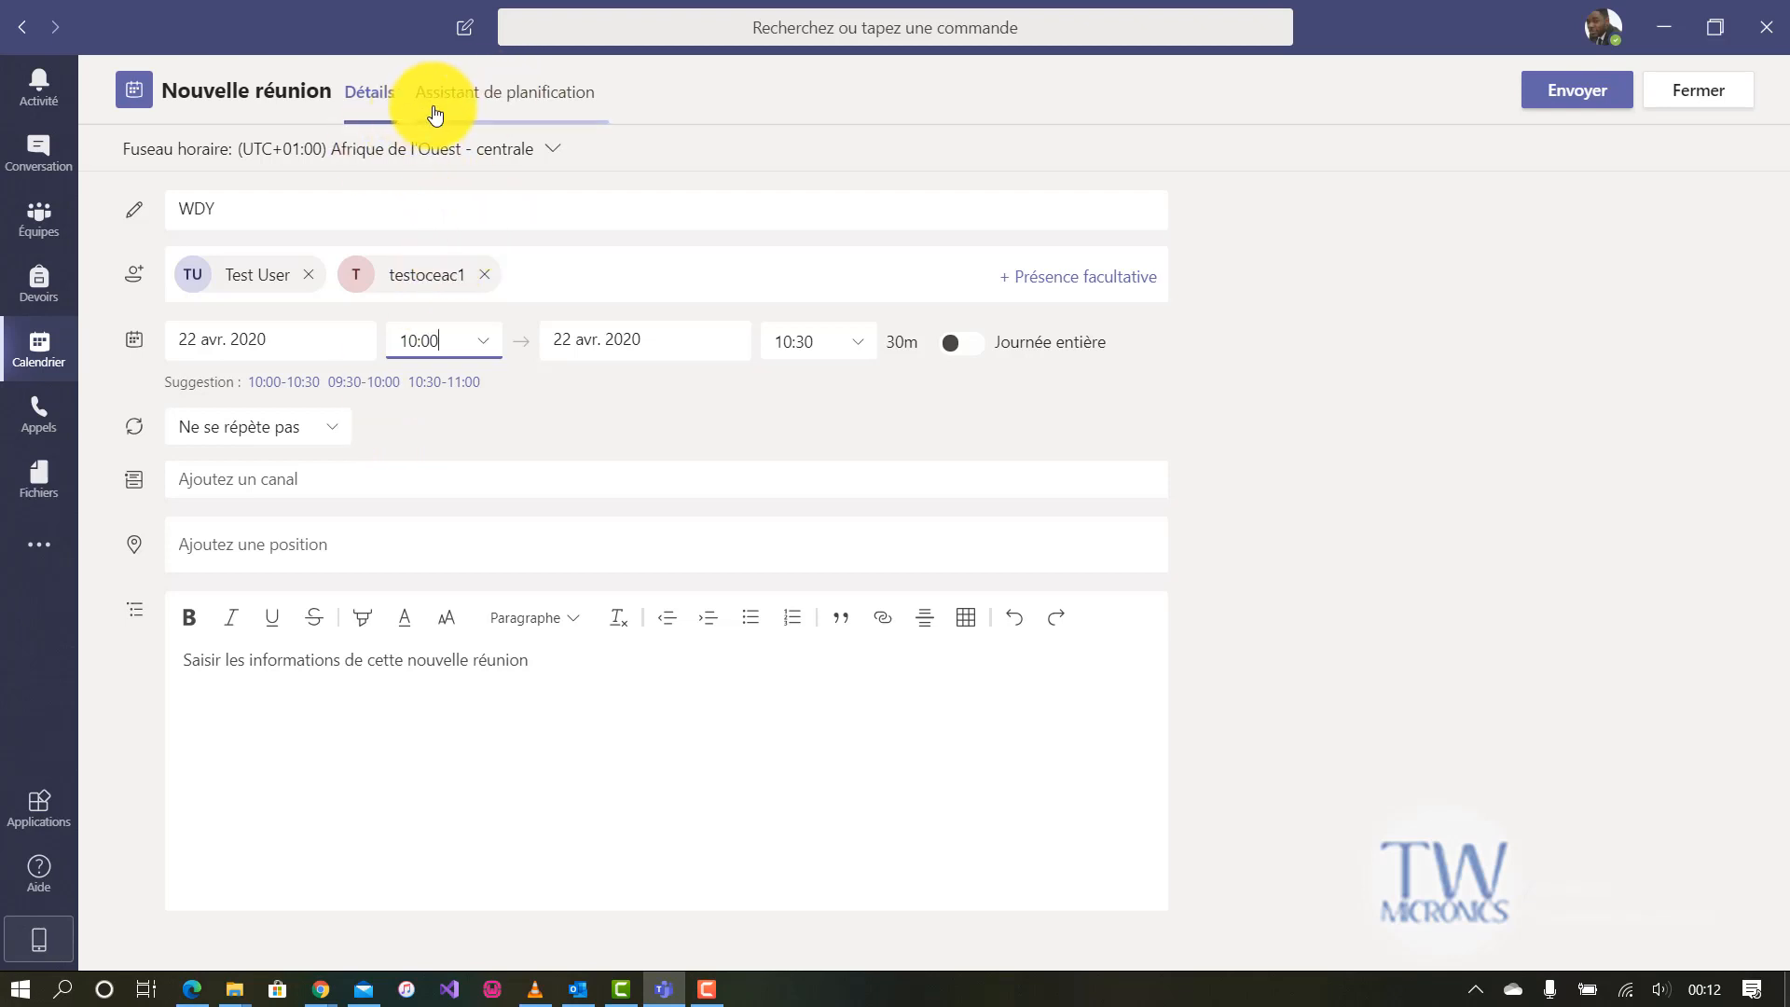
Step: Open the scheduling assistant and examine the participants' availability around the proposed WDY meeting slot
click(502, 124)
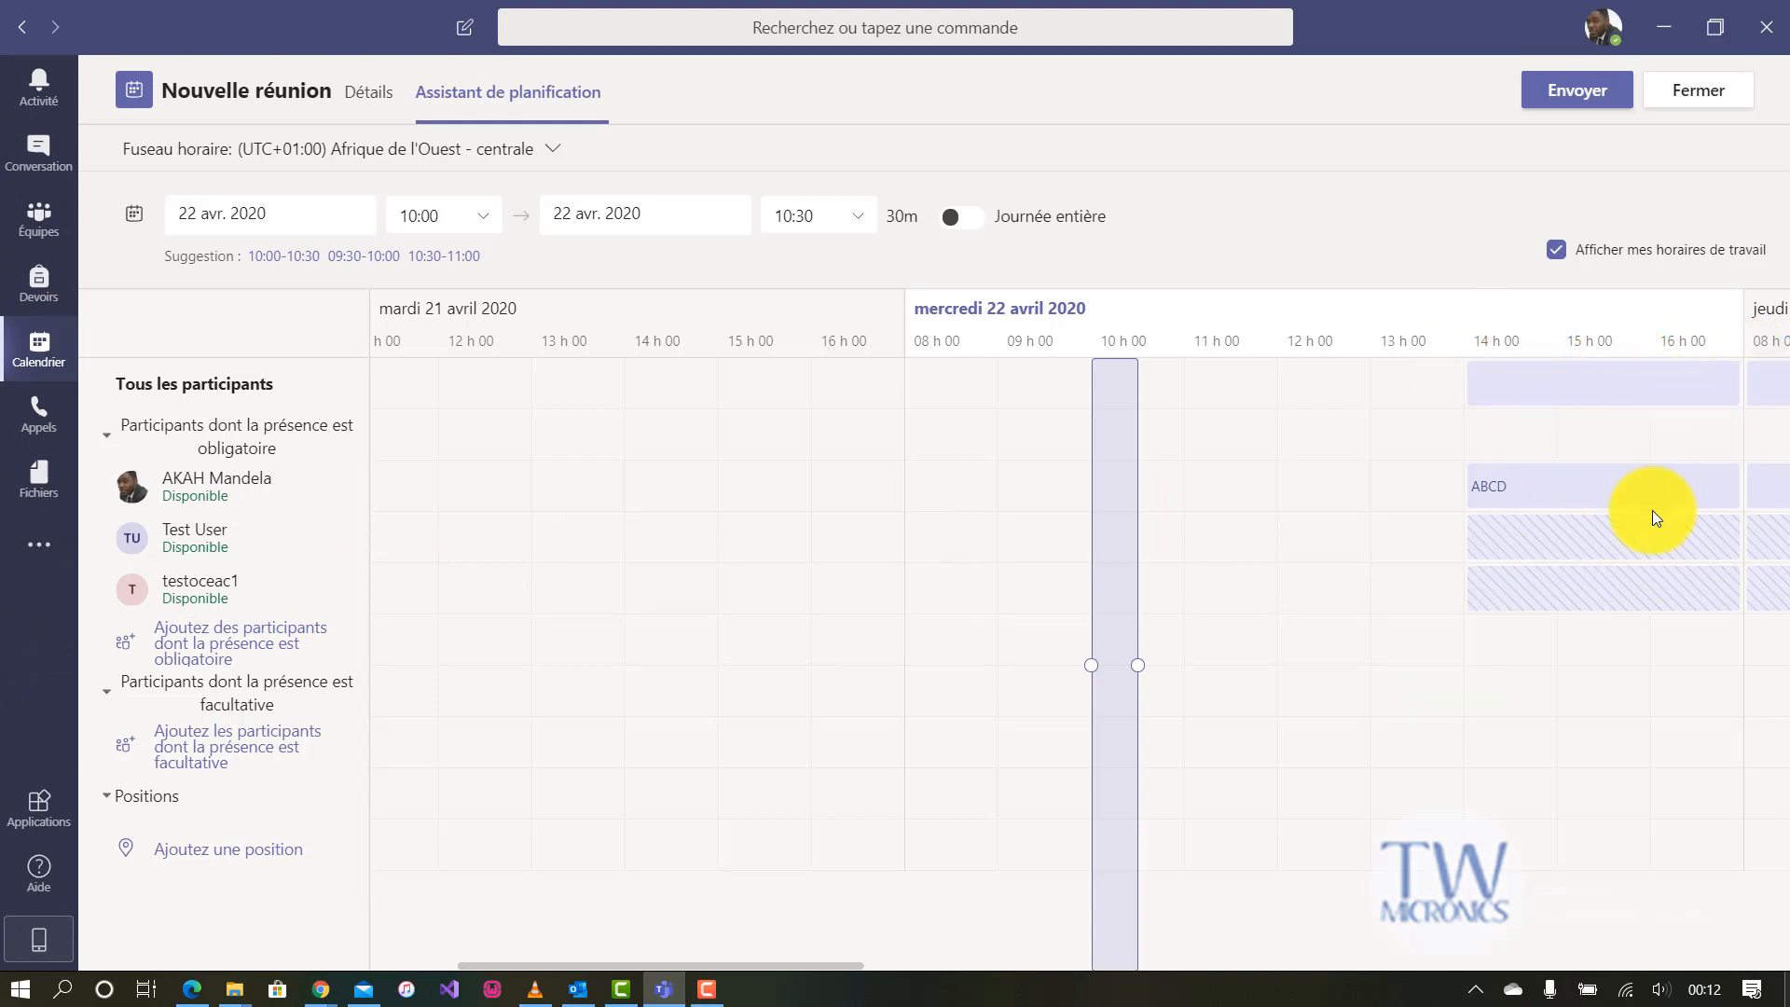
mouse_move(1526, 485)
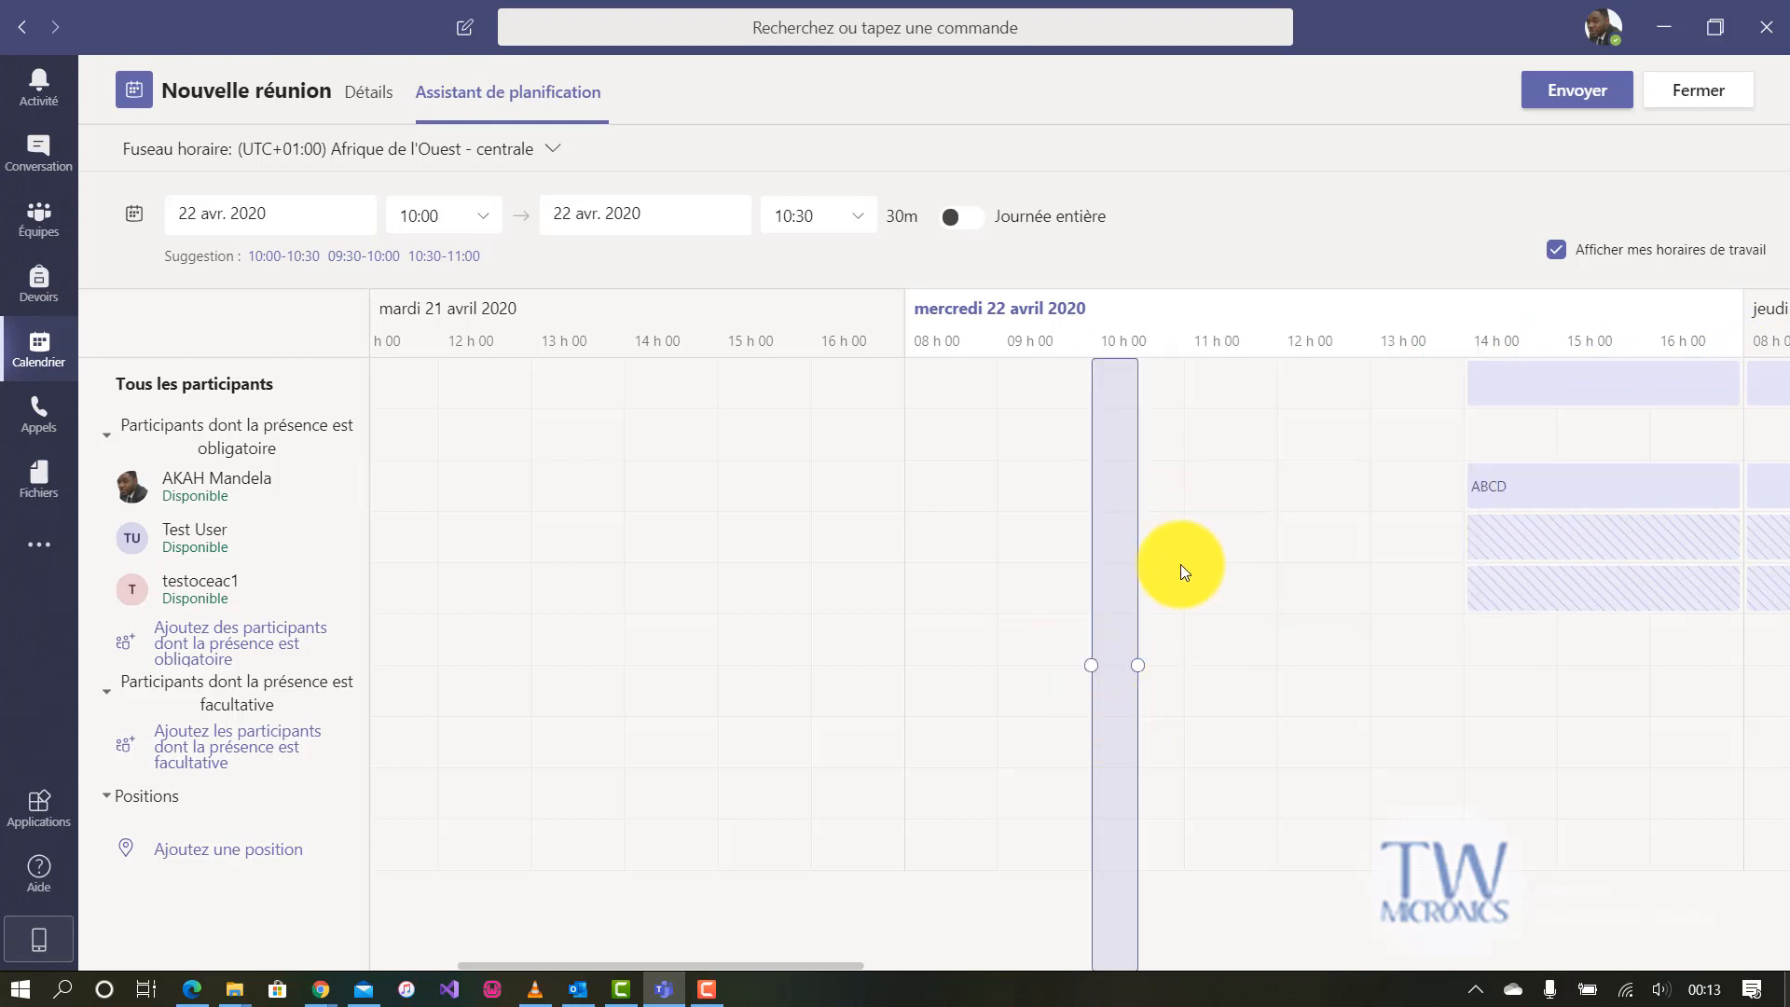
Step: Return to the WDY meeting's details and examine the custom recurrence settings without saving a recurrence
mouse_move(1127, 559)
mouse_down()
mouse_move(1306, 546)
mouse_move(1035, 540)
mouse_move(1166, 572)
mouse_move(1107, 571)
mouse_up()
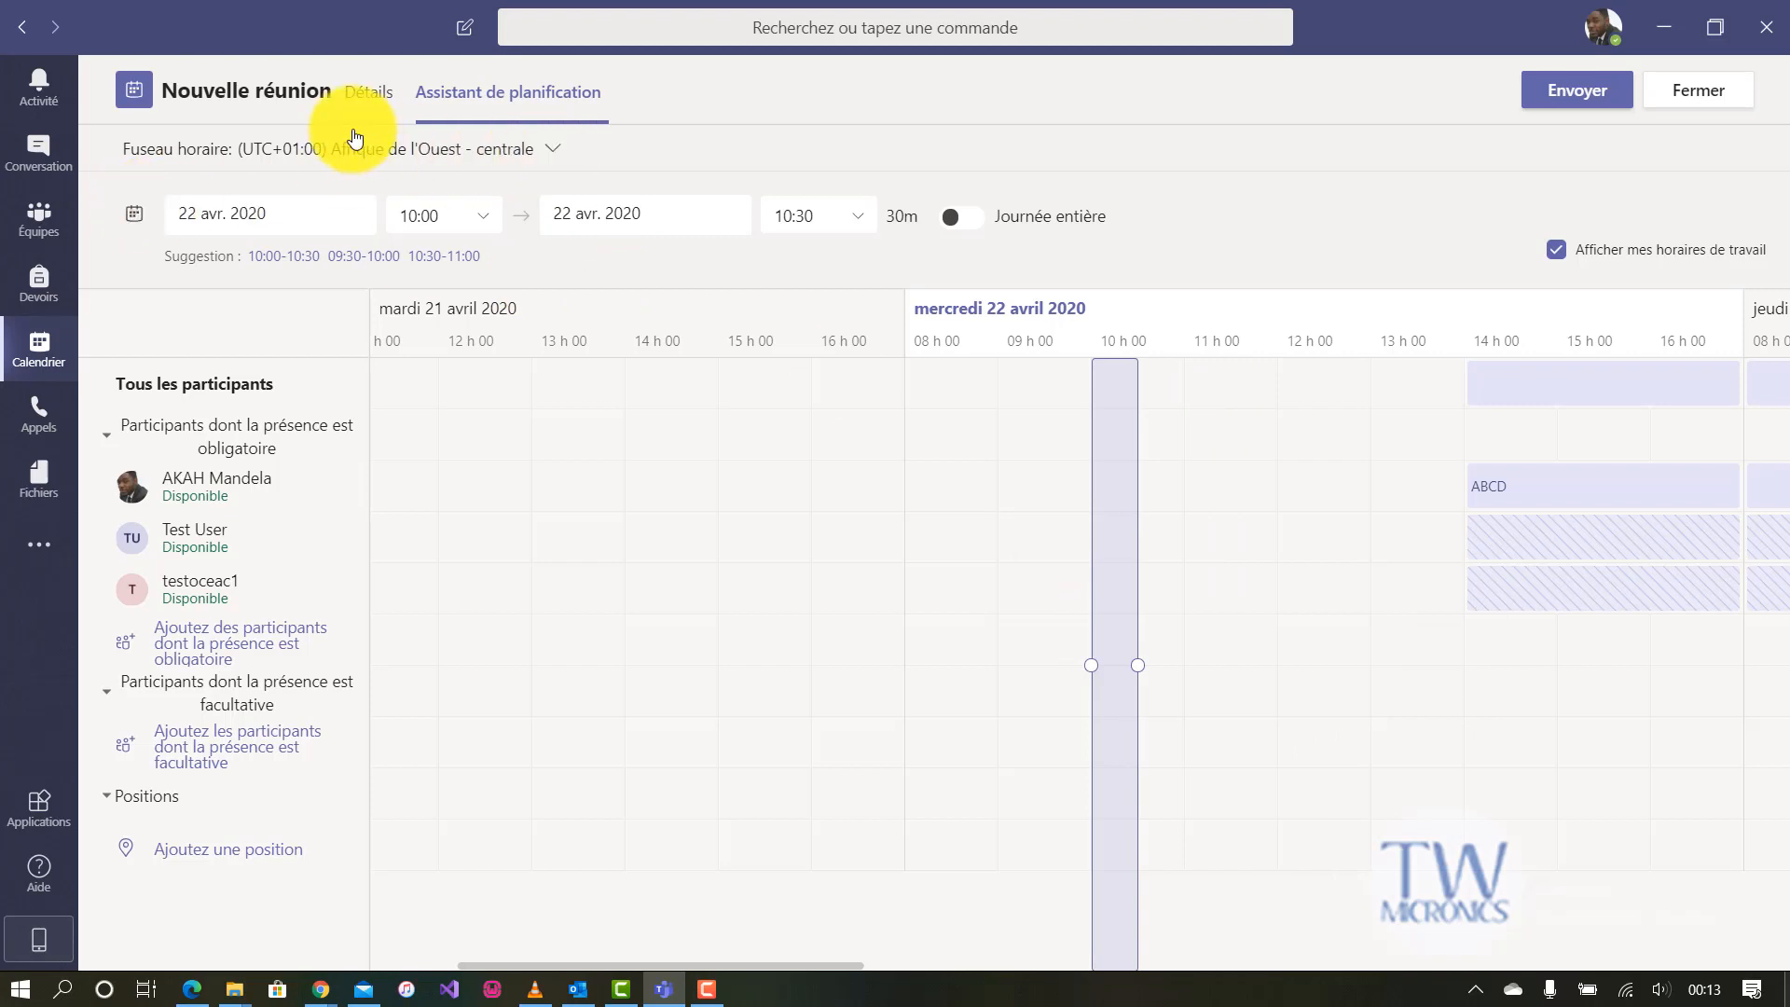
click(403, 110)
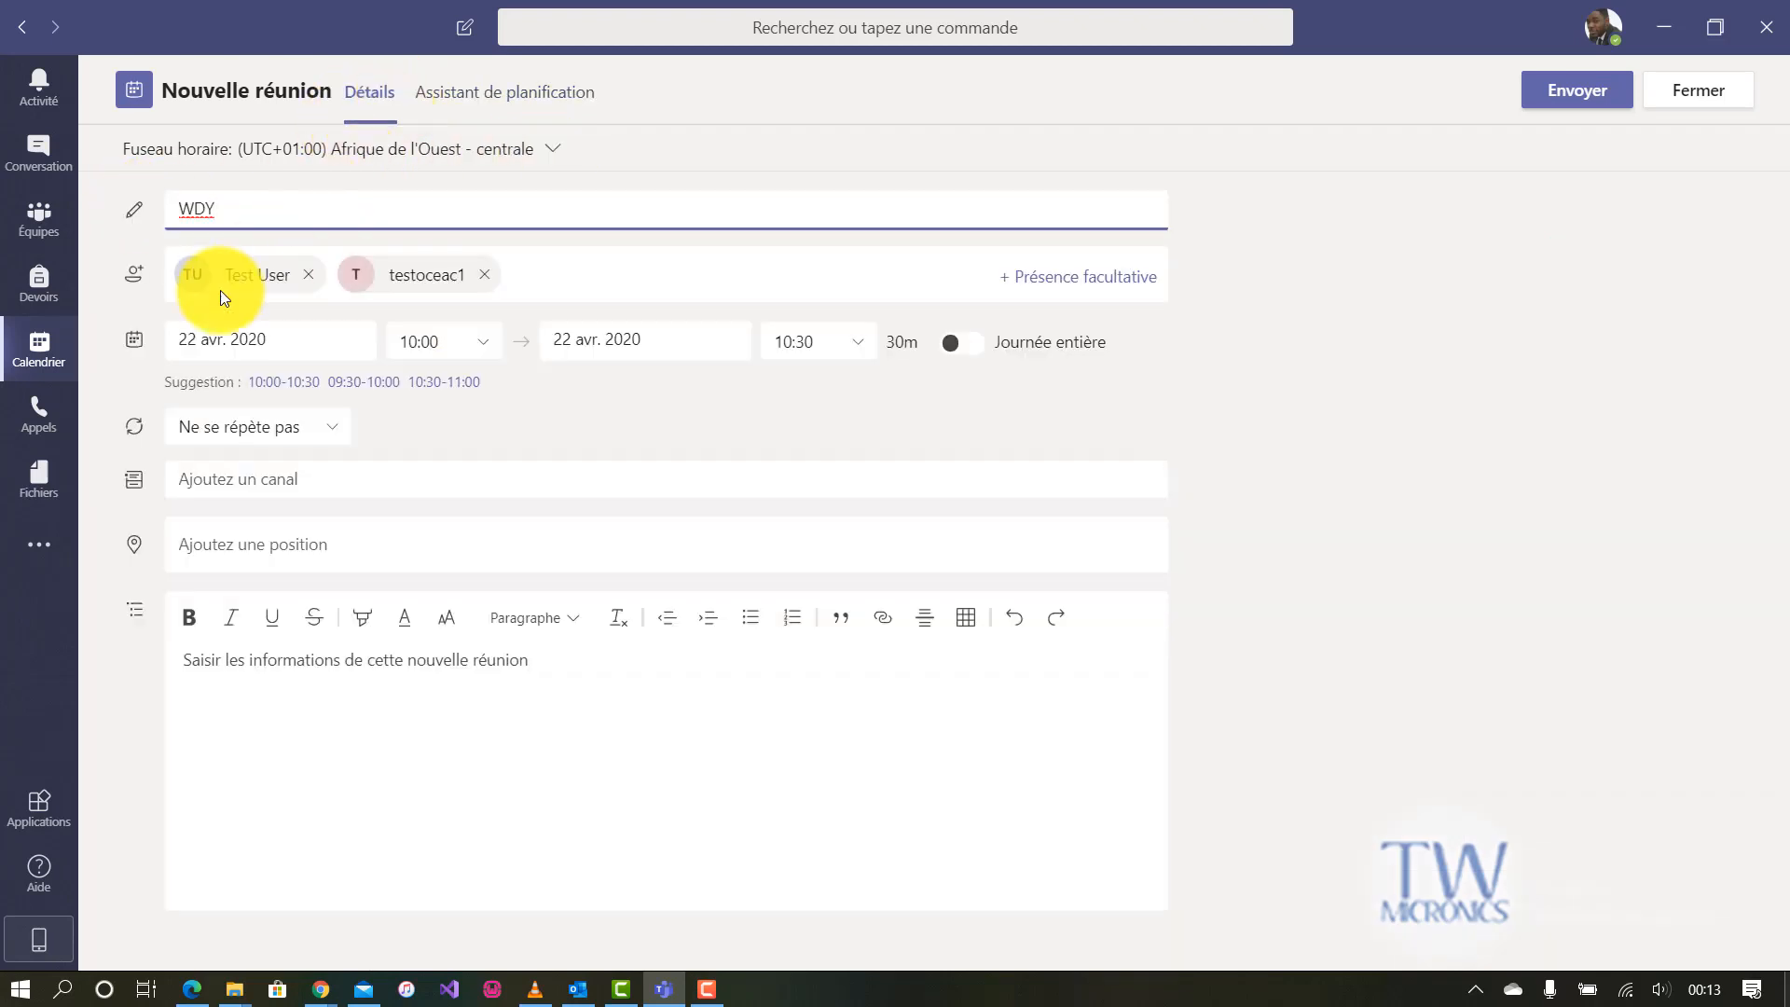
click(334, 438)
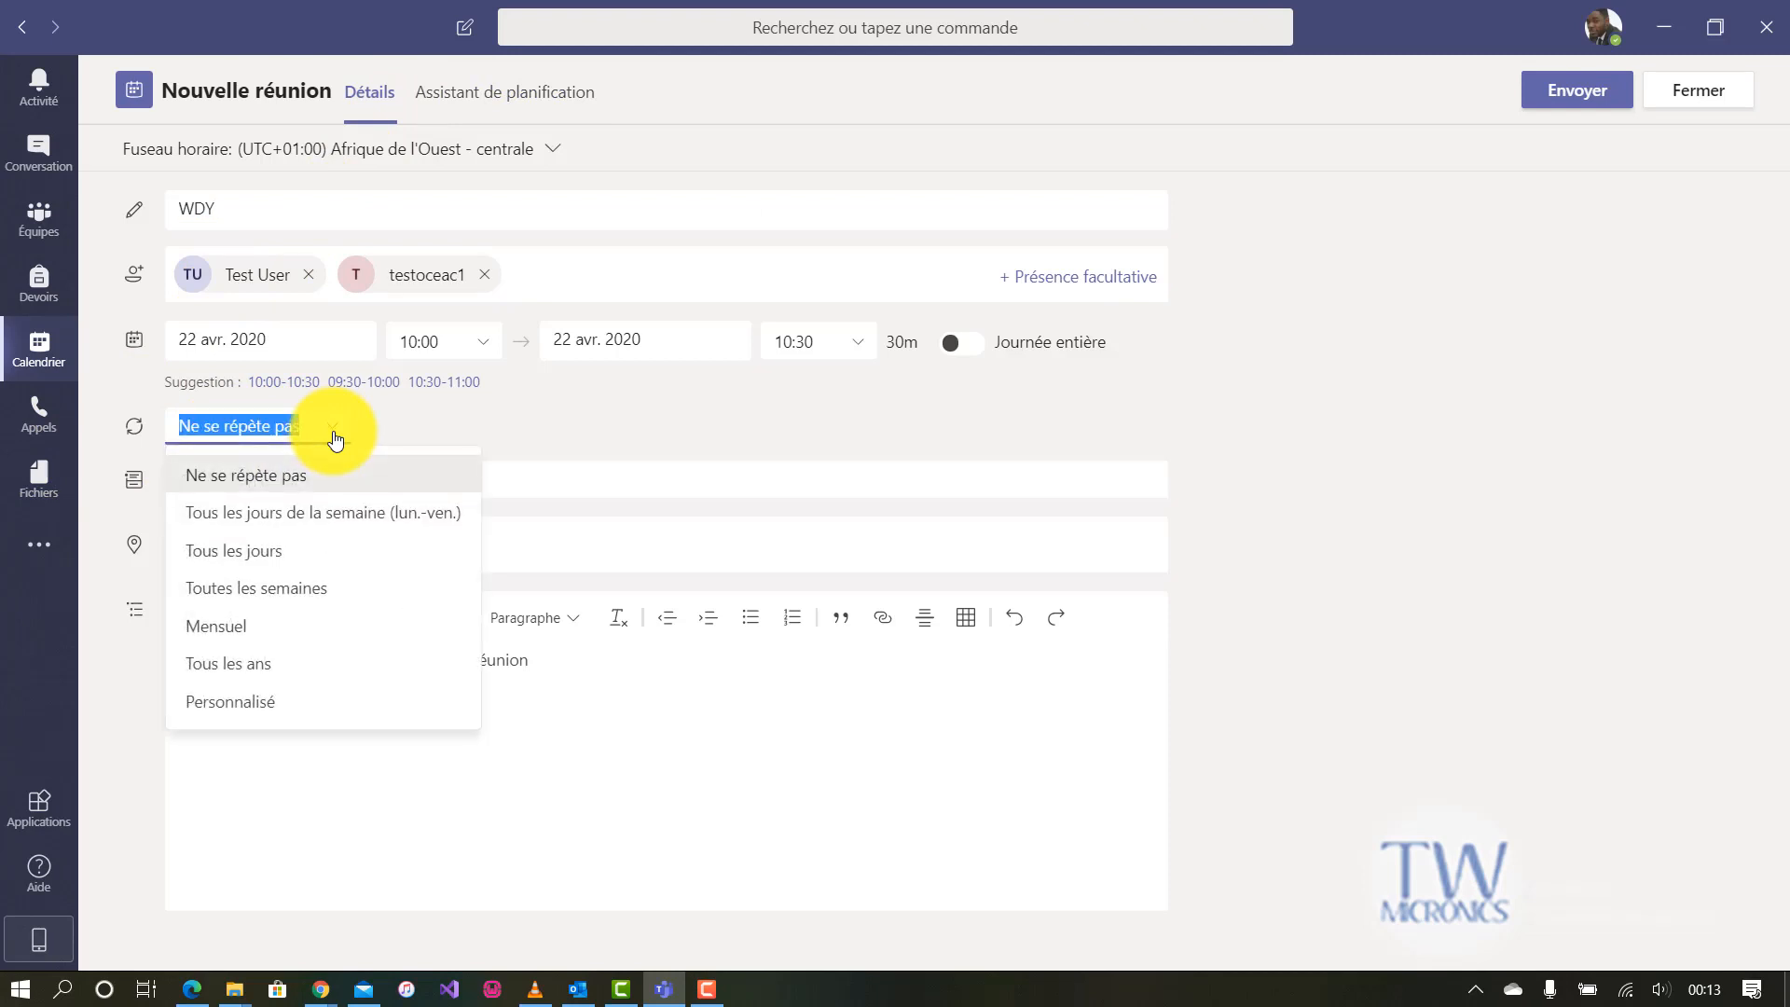
click(246, 706)
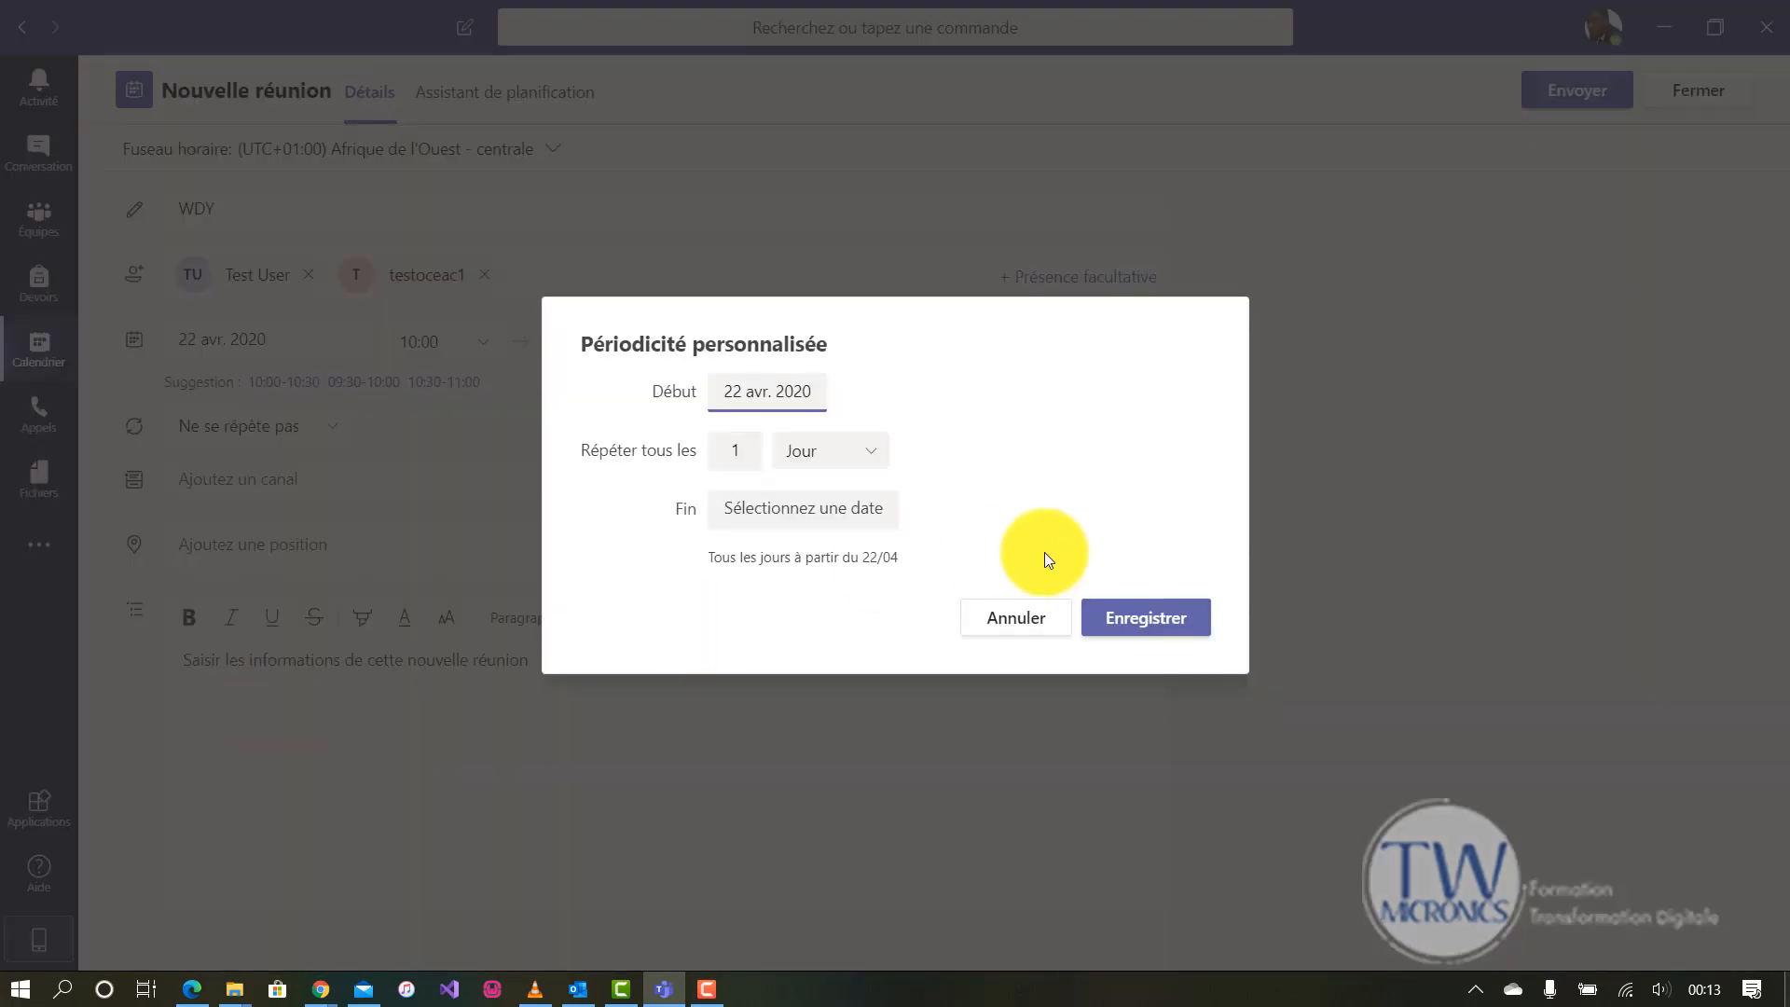
click(1012, 615)
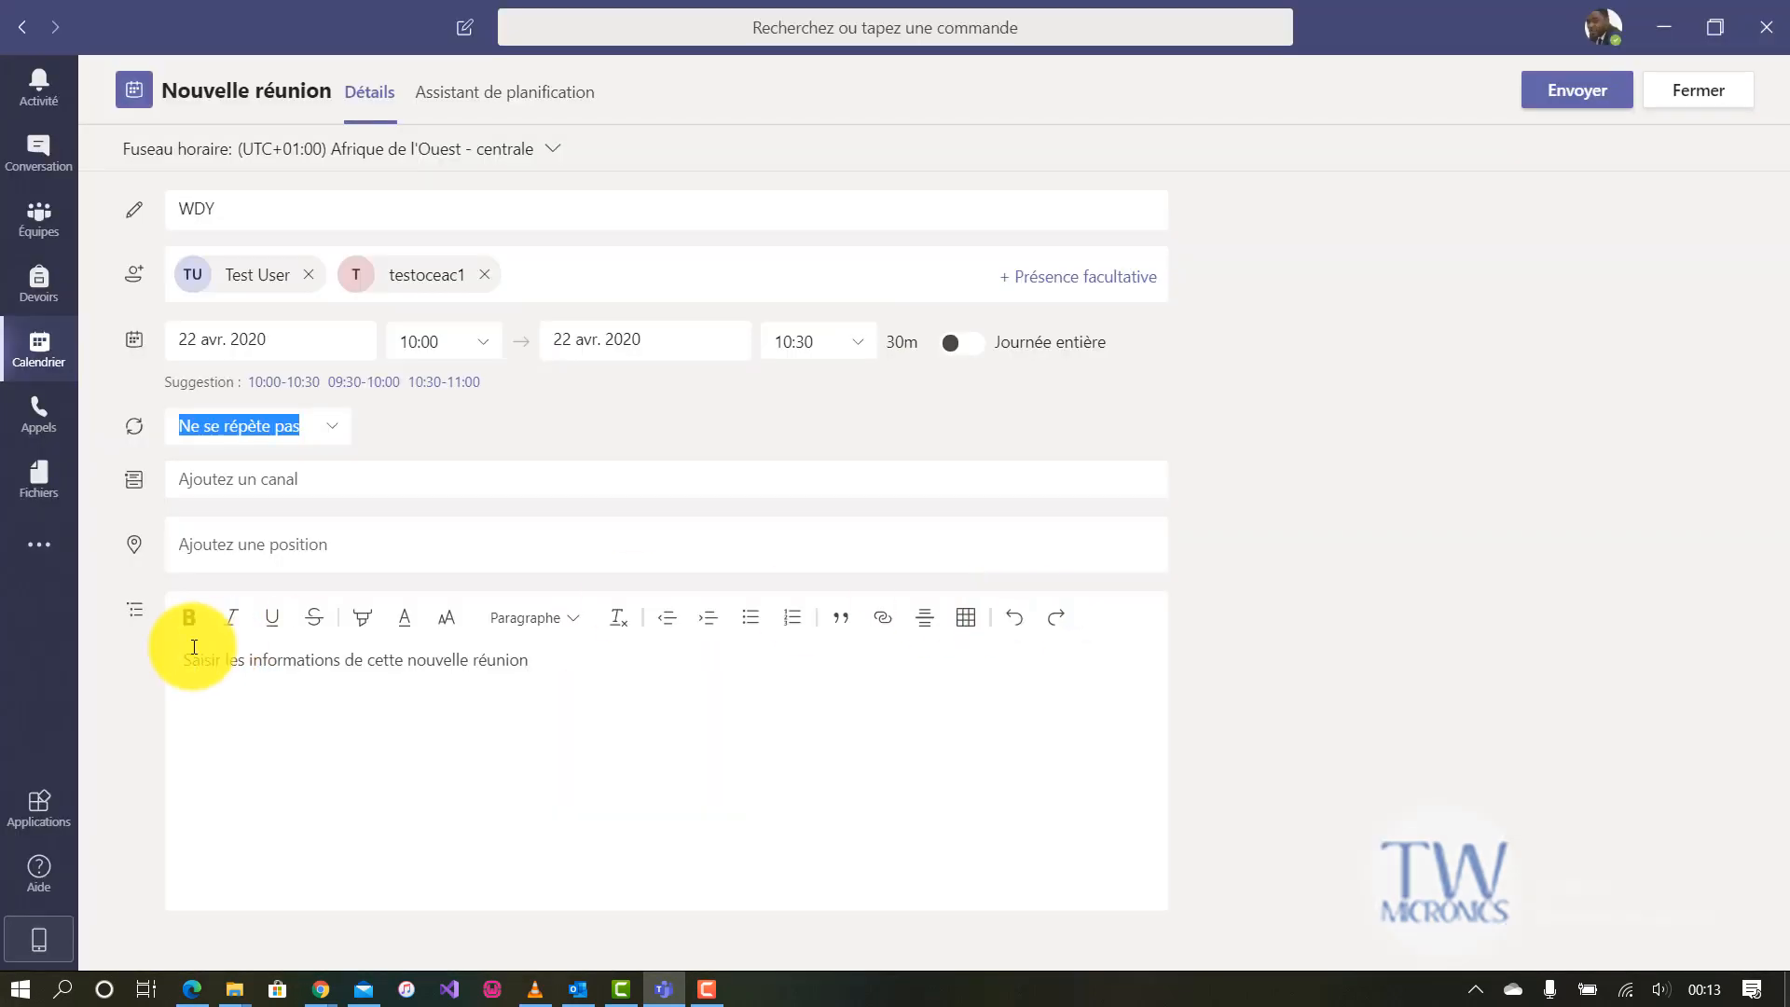
Step: Add the Général channel of the test team to the WDY meeting and send the invitation
click(466, 492)
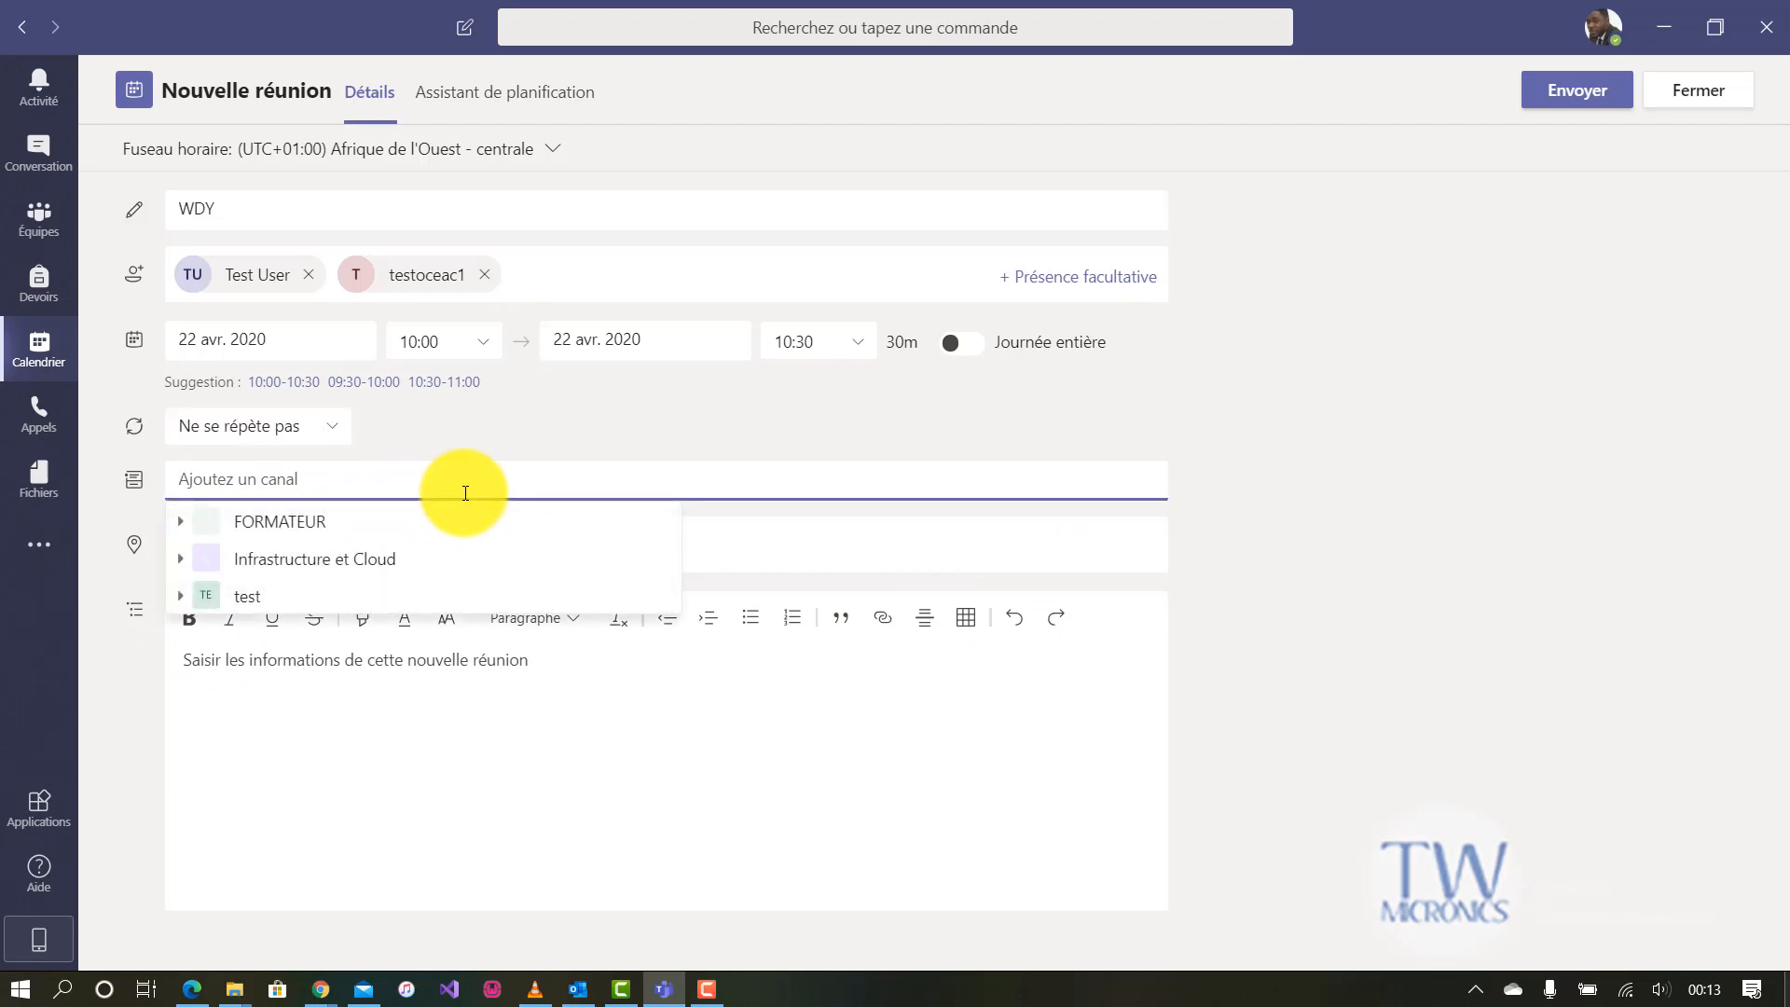
click(182, 602)
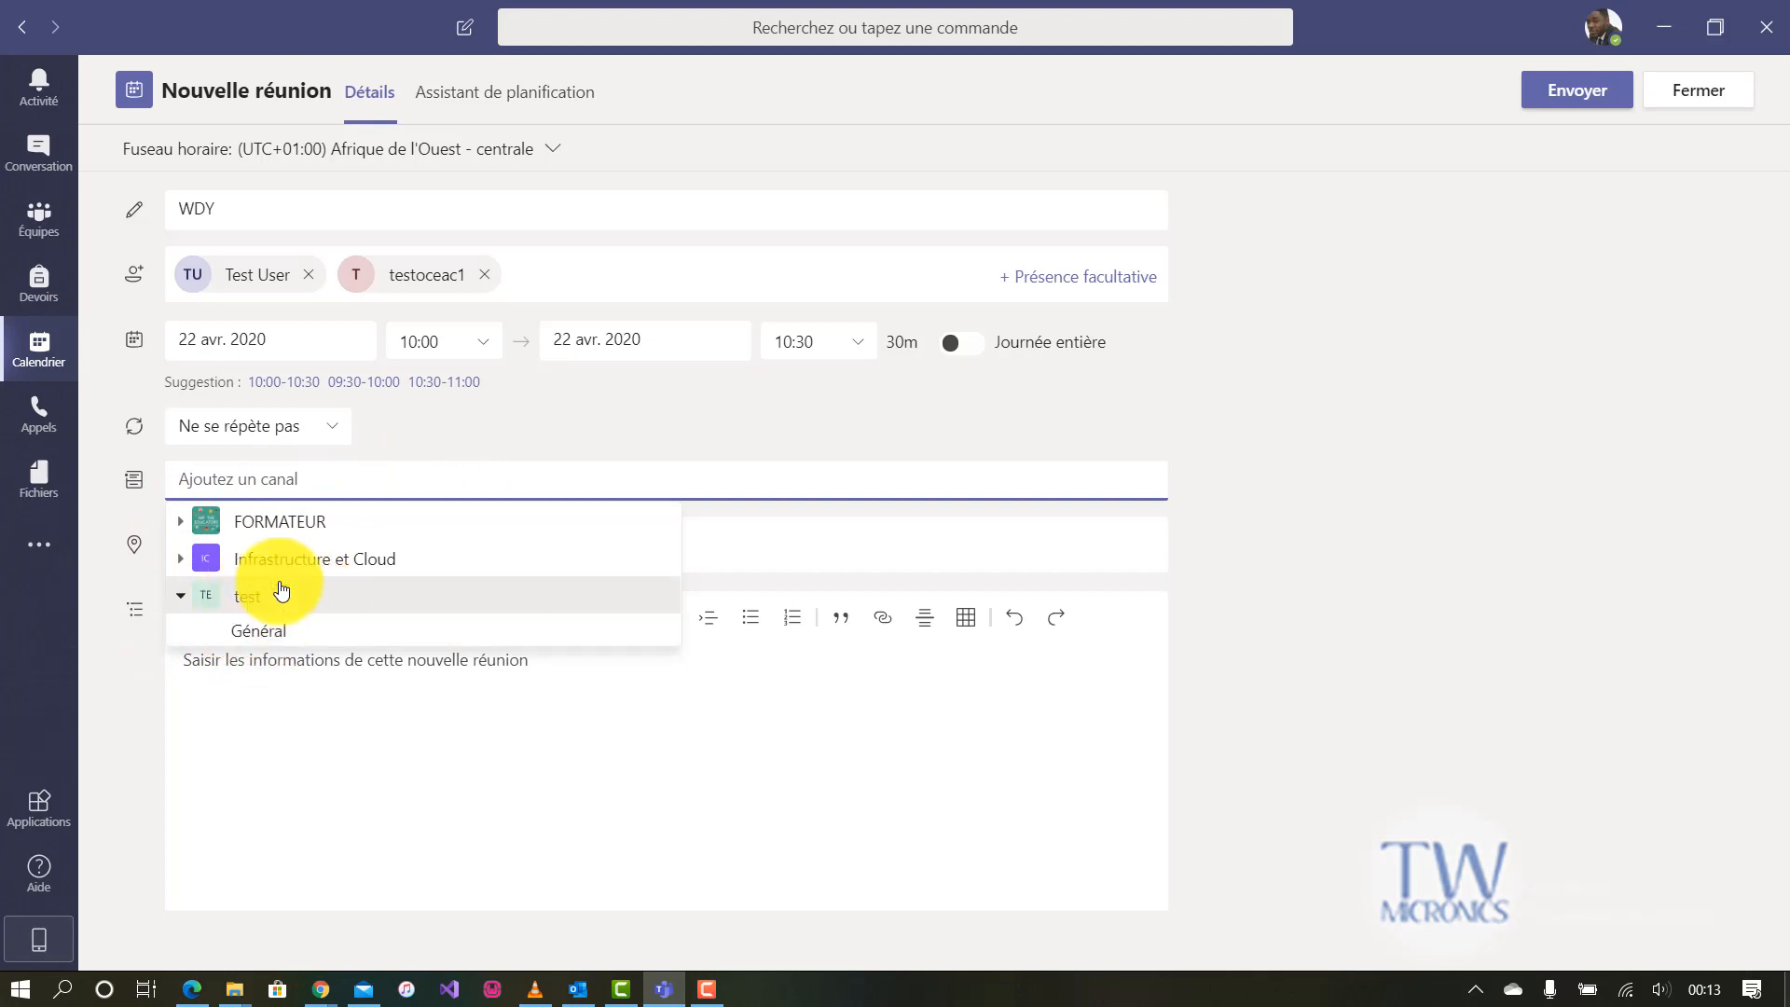
click(300, 640)
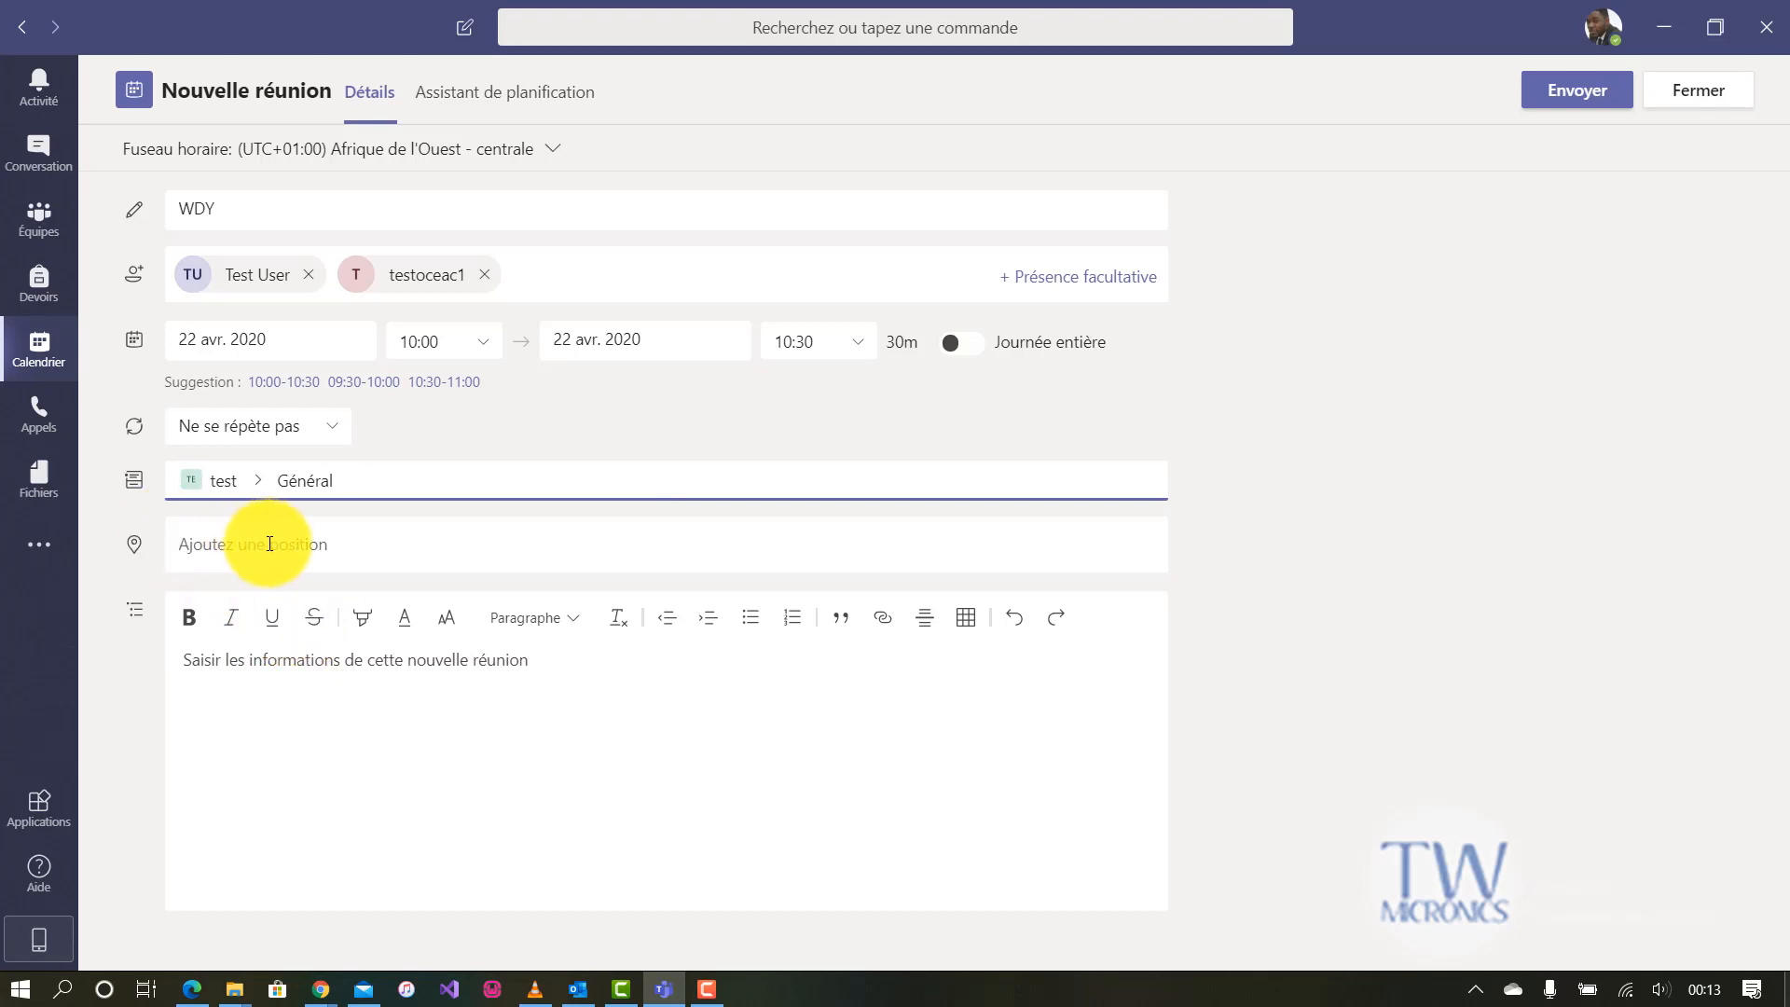
click(309, 670)
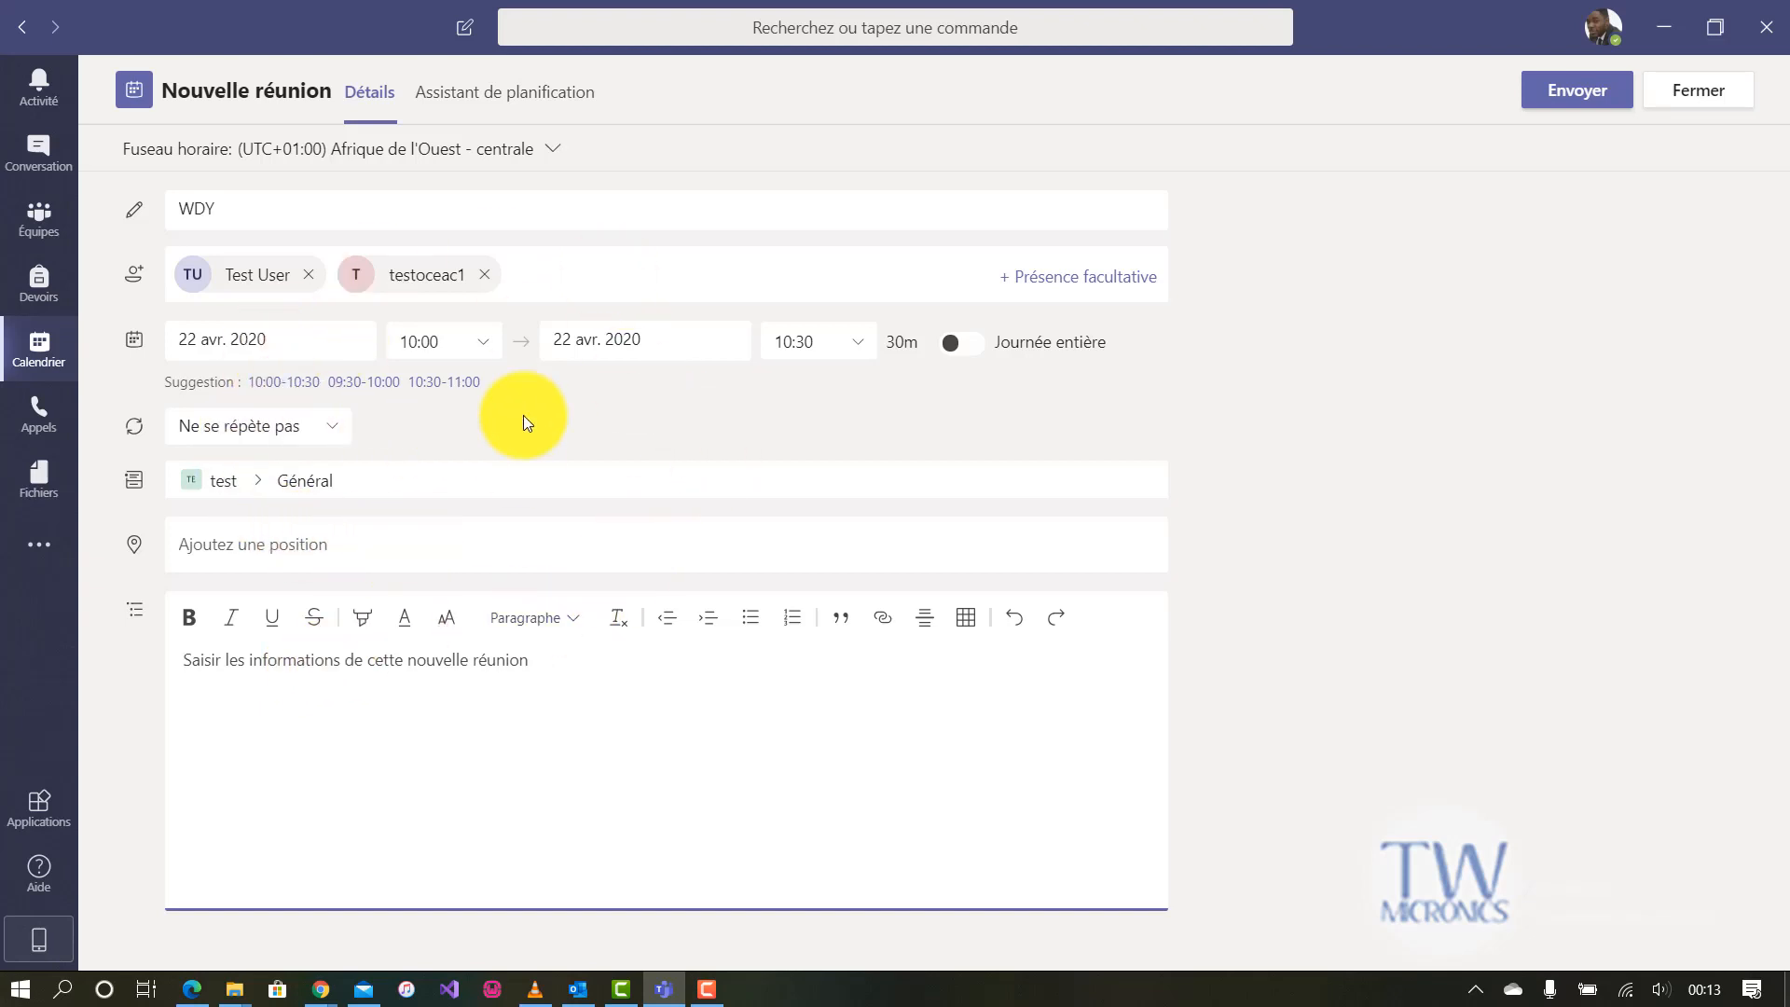
click(1568, 90)
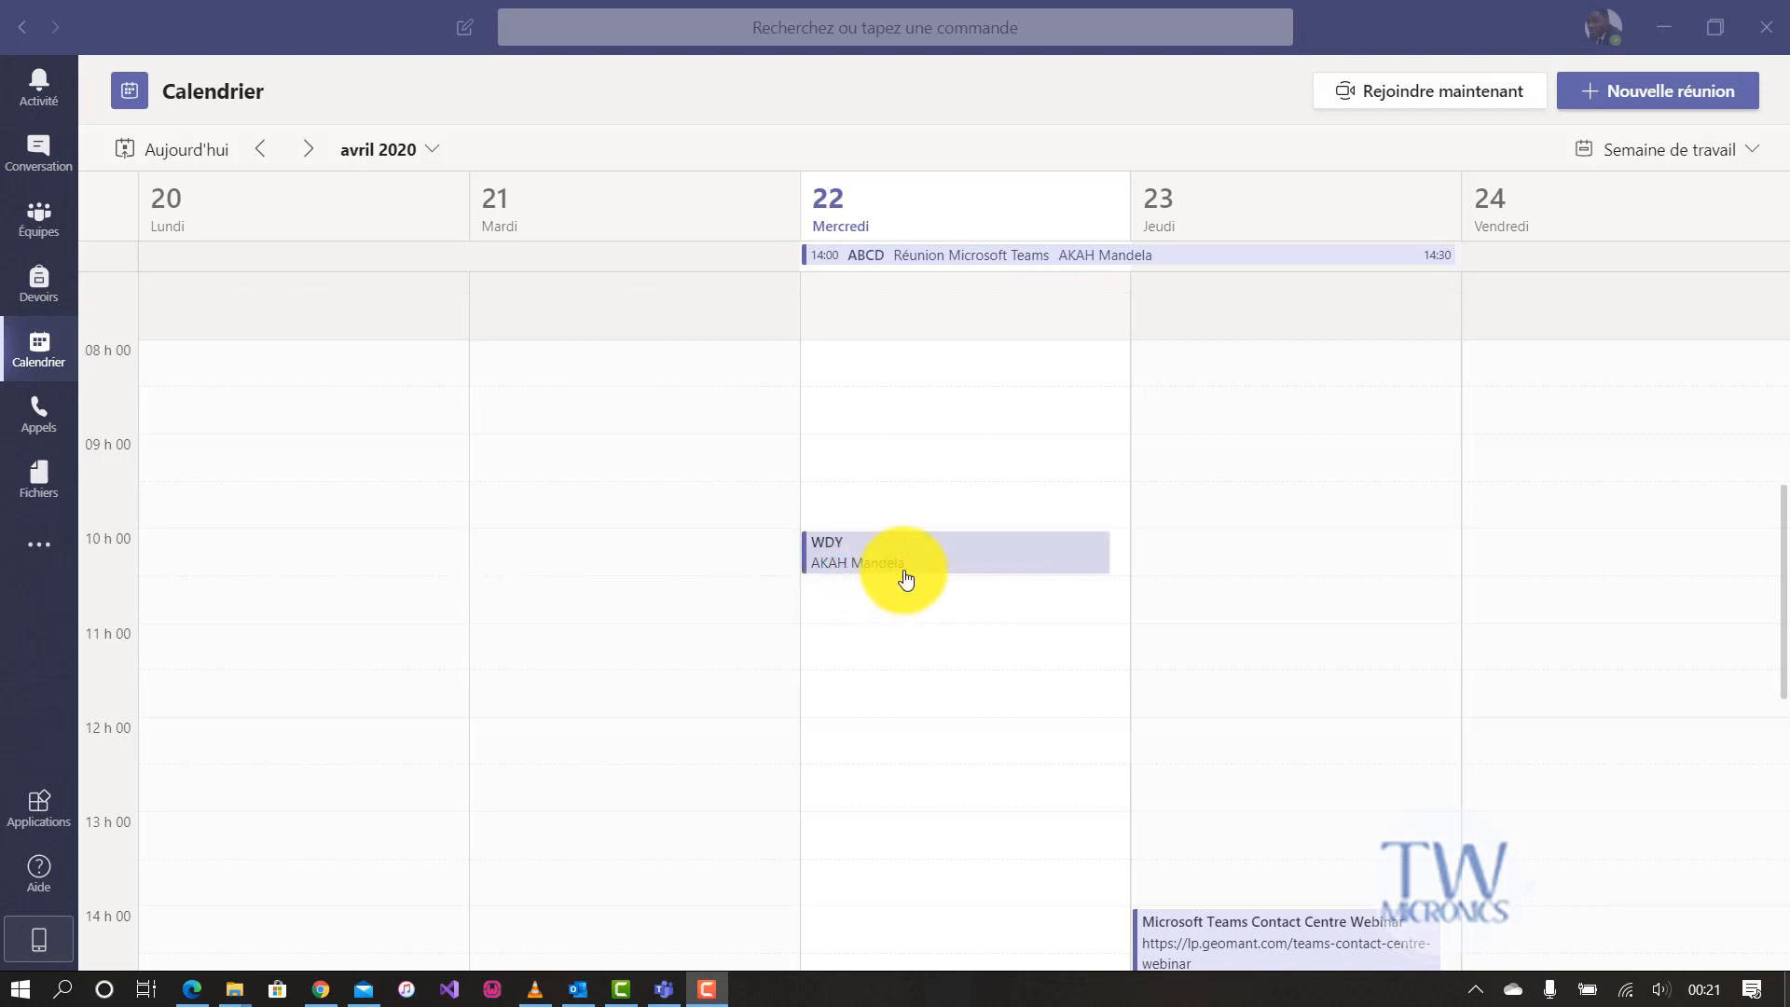
Step: Open the scheduled WDY meeting from the calendar and examine its file sharing options, meeting notes and whiteboard
click(947, 564)
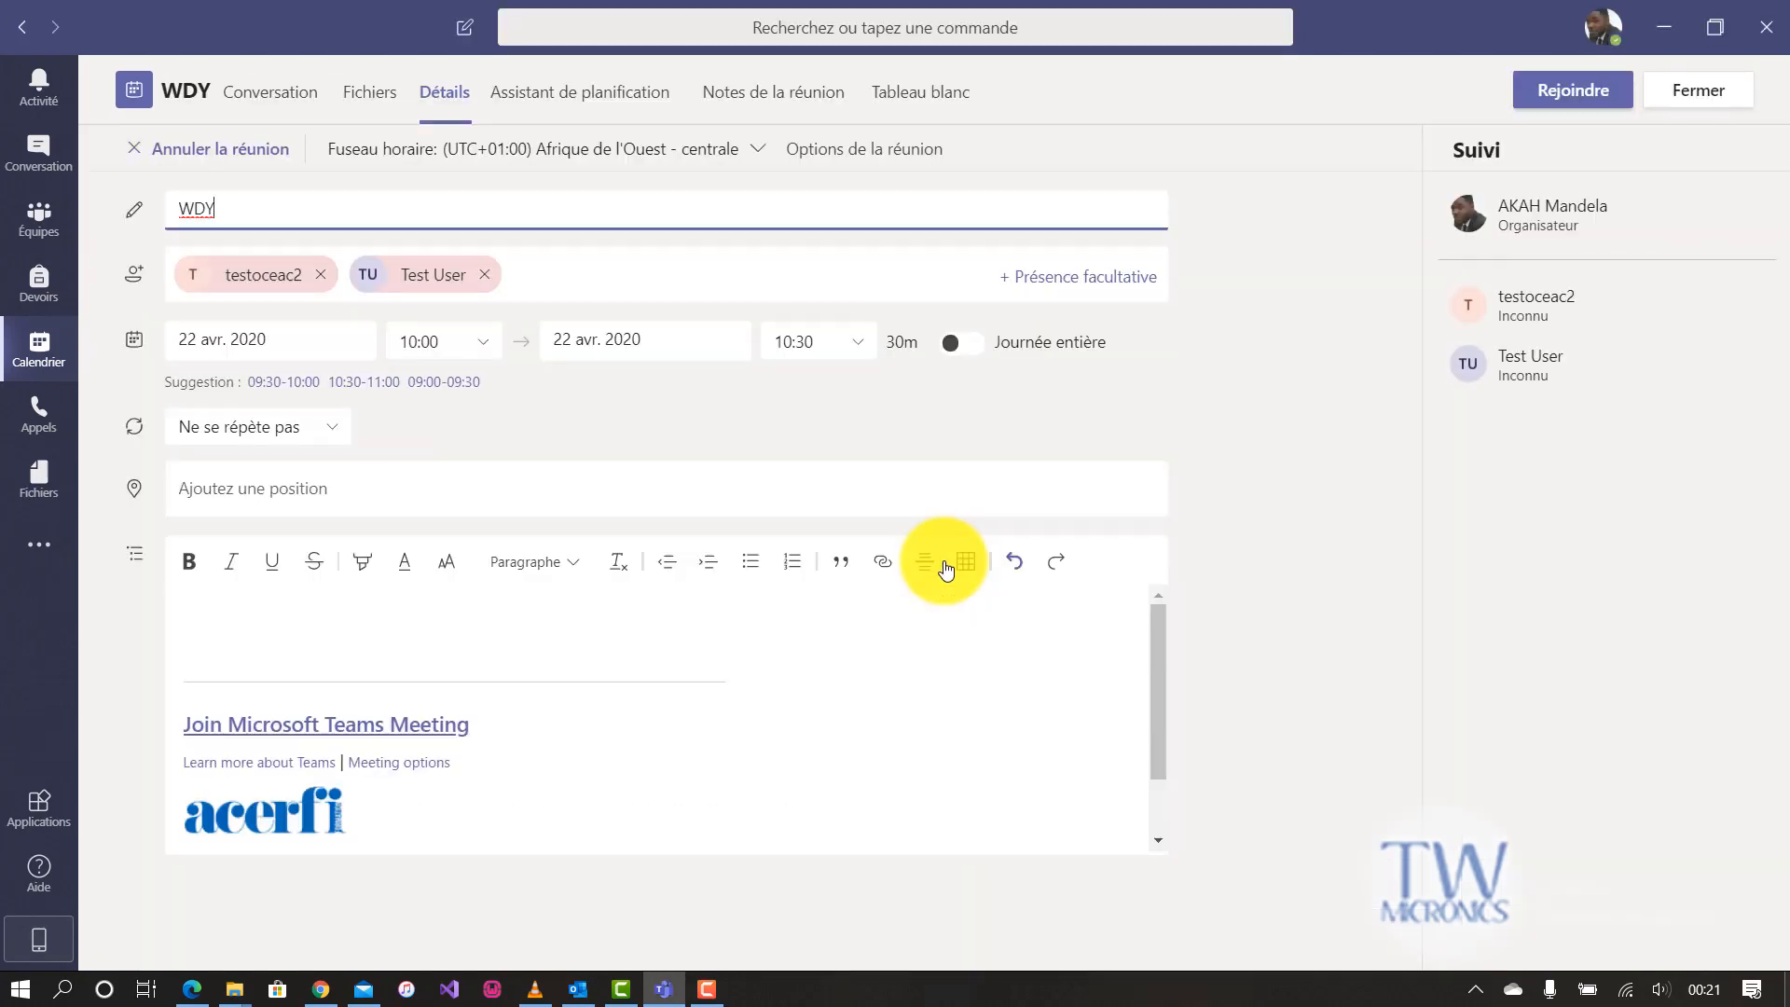
click(372, 94)
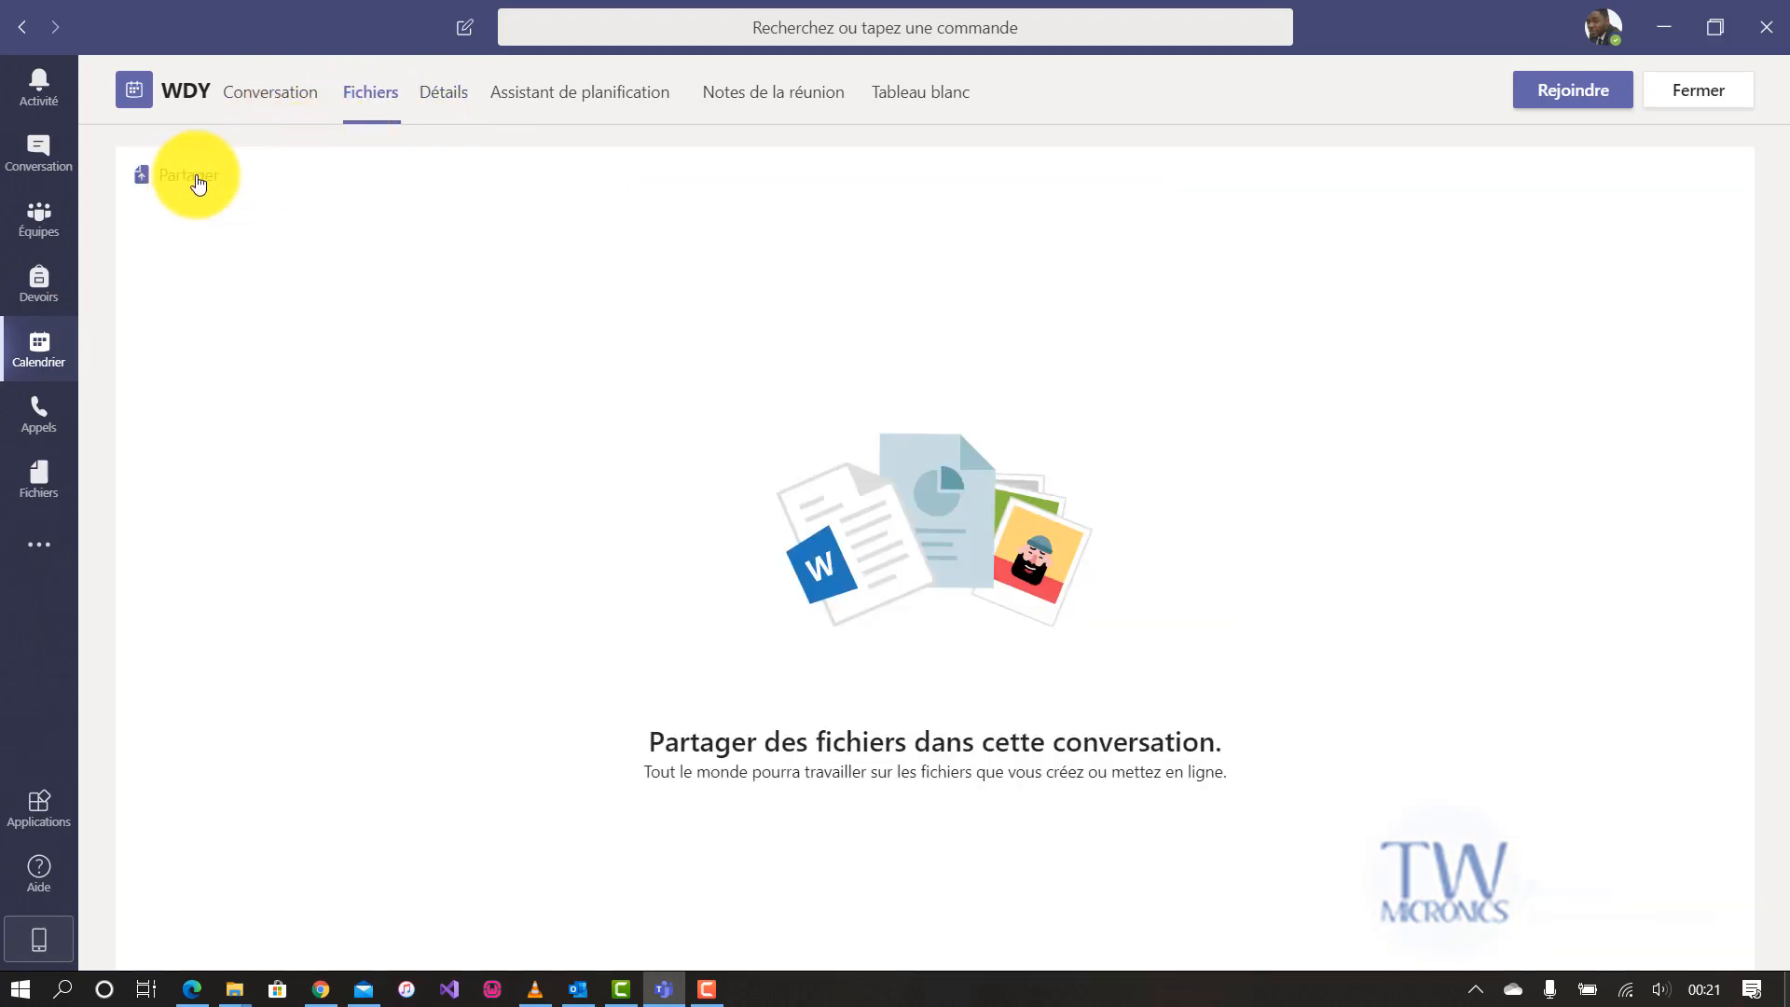
click(197, 177)
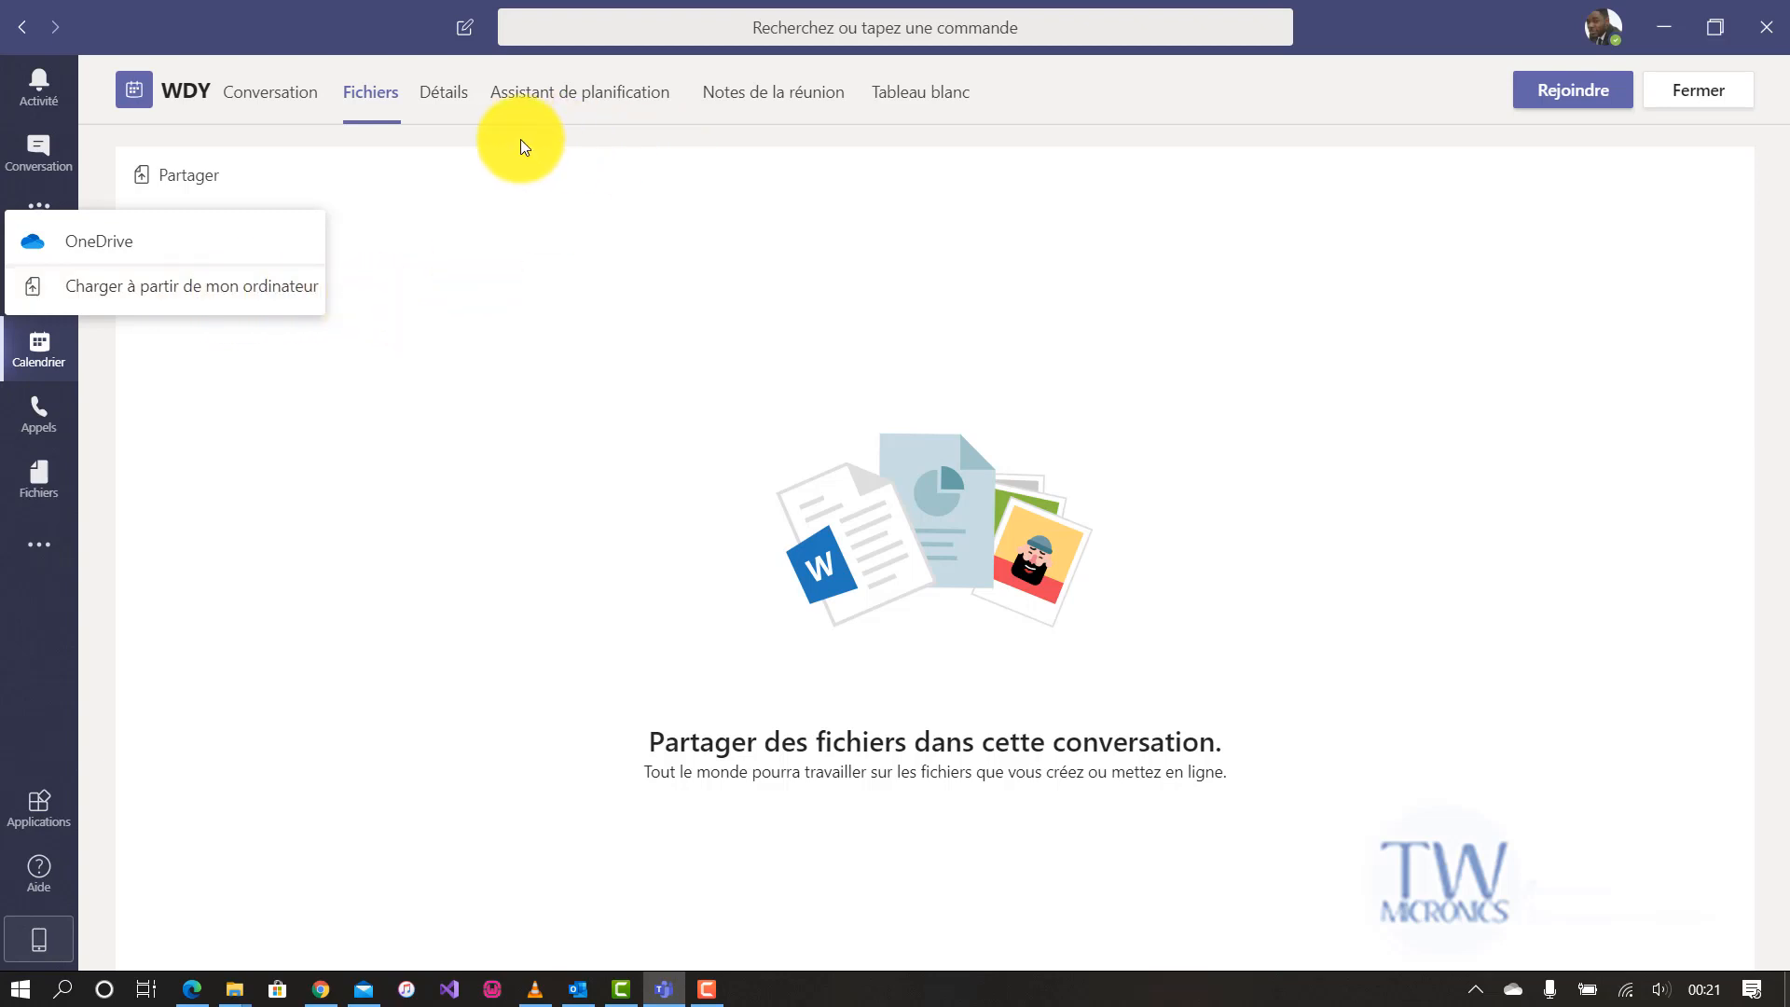
click(765, 104)
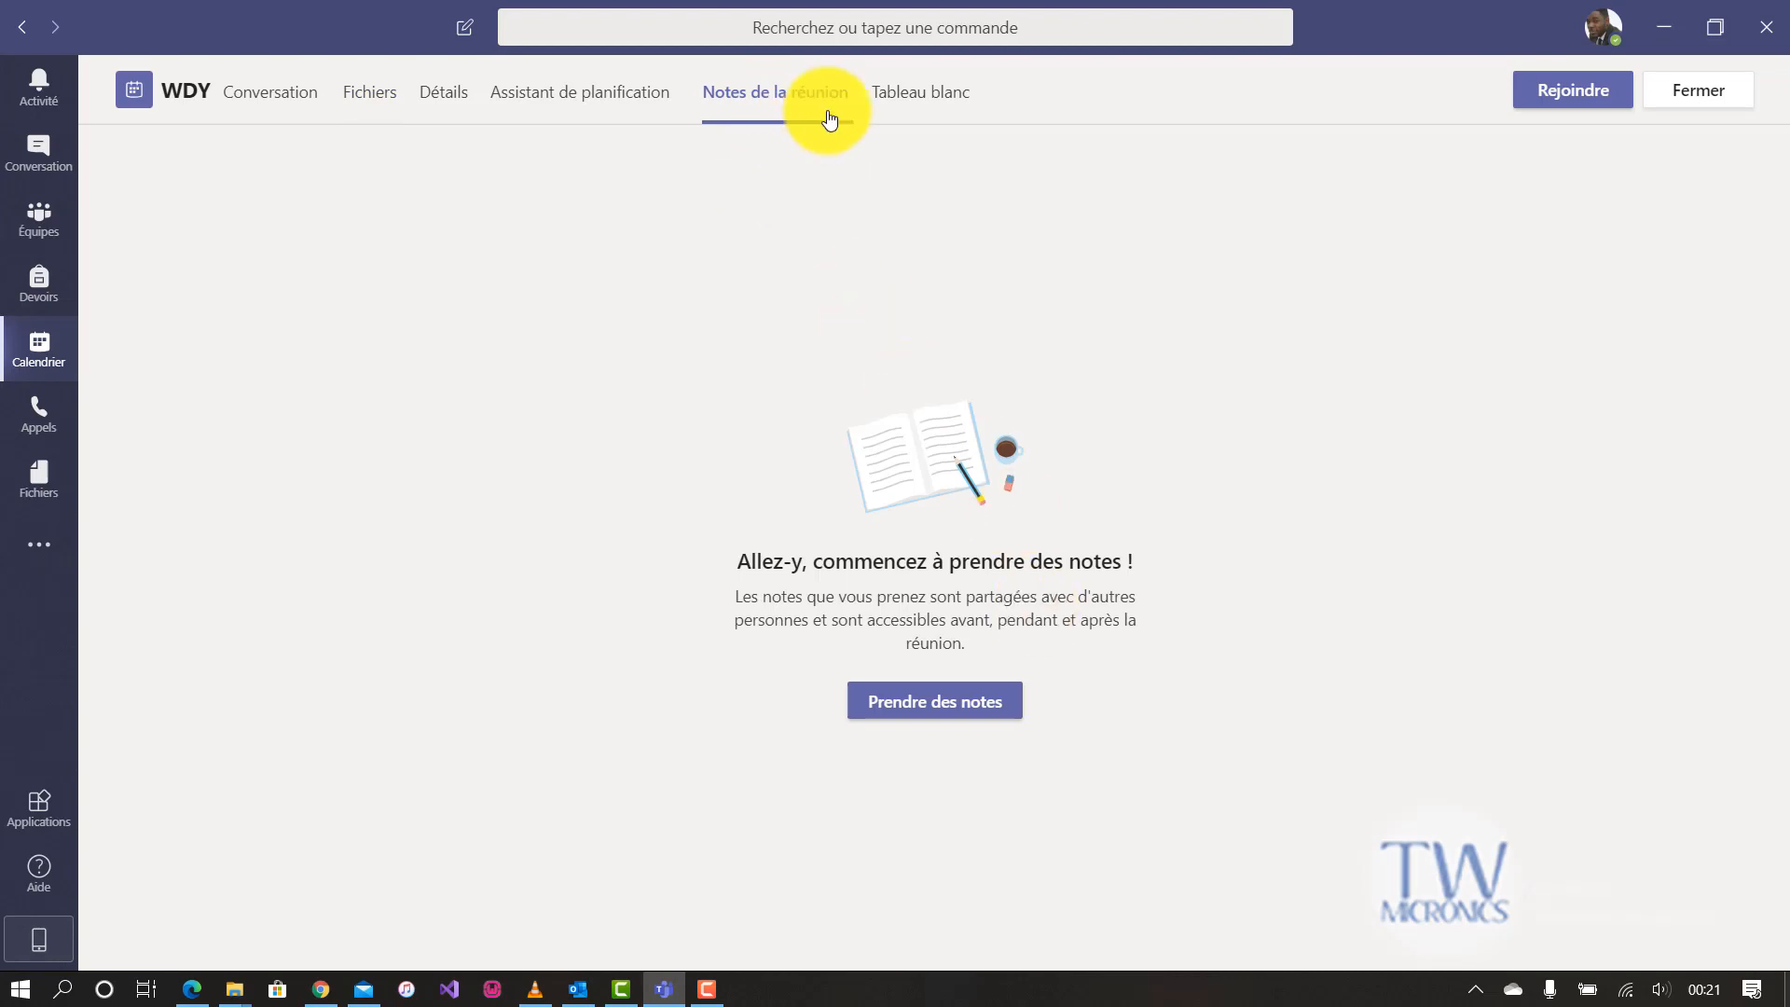
click(916, 107)
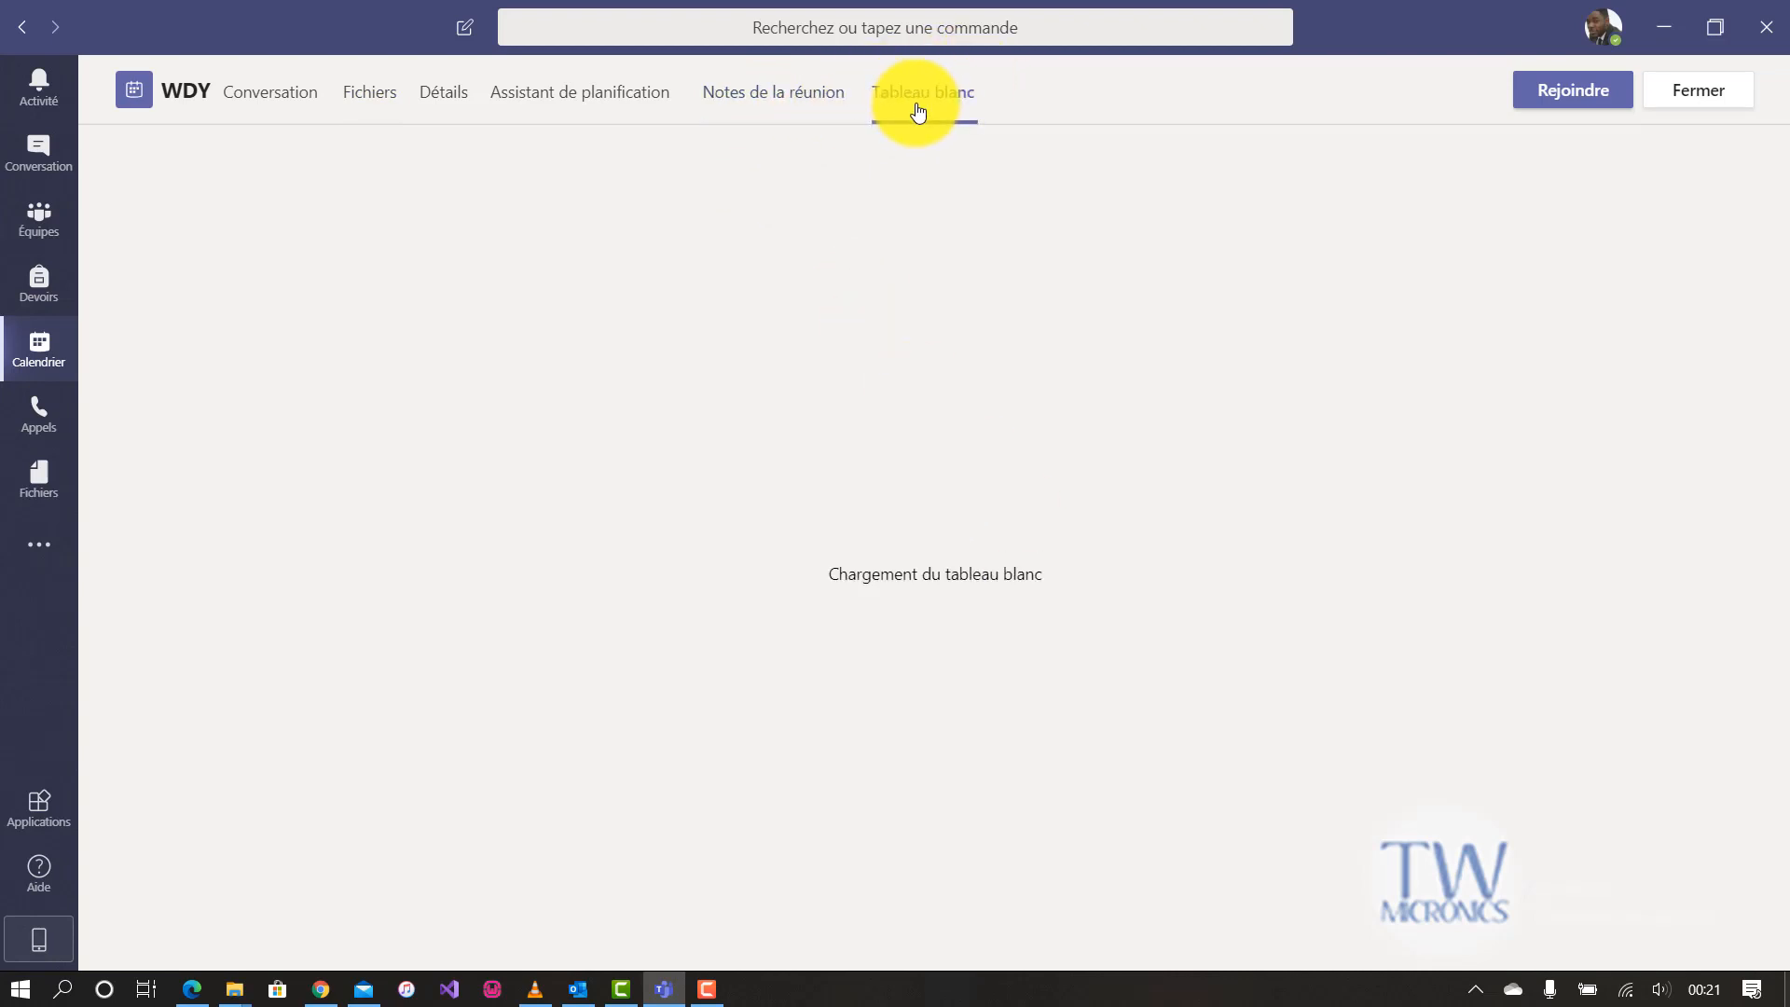